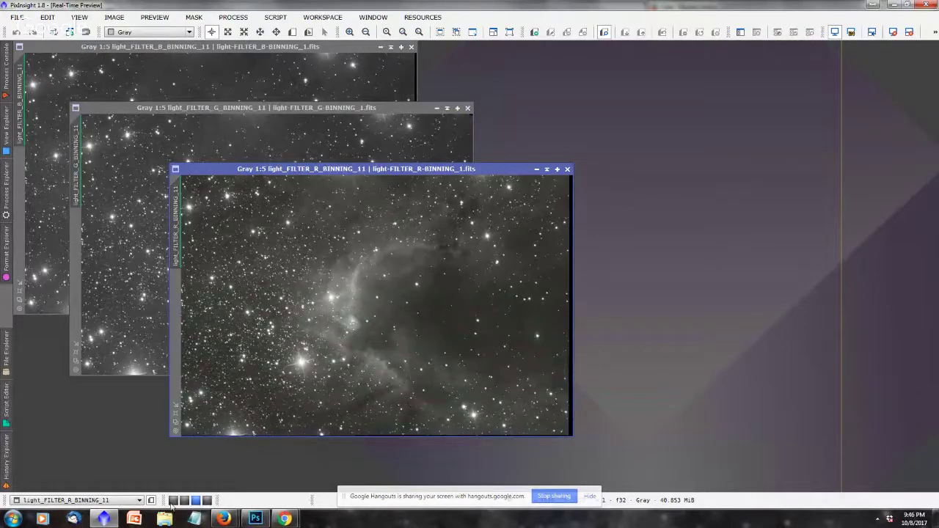
Step: Switch to Photoshop and examine the processed color Cave Nebula image, including its bright core at 50% zoom
{"action": "left_click", "coordinate": [255, 519]}
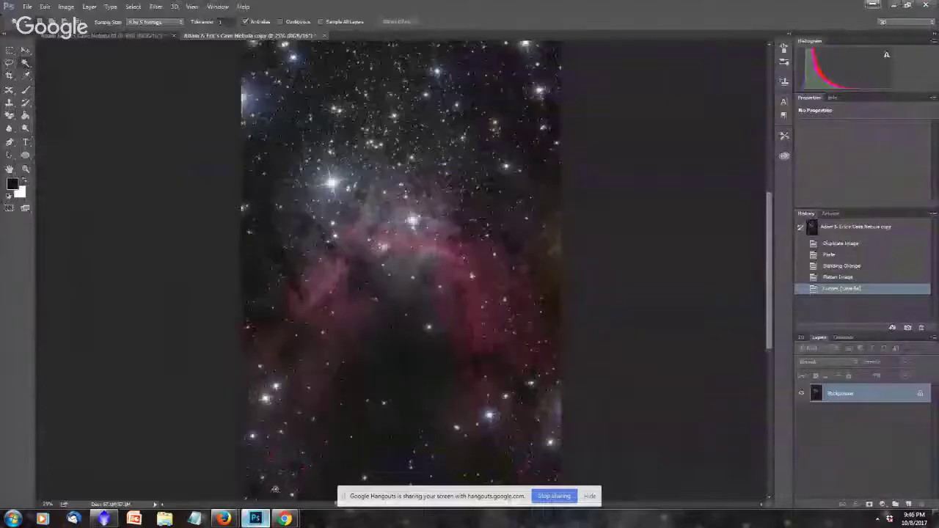
{"action": "left_click", "coordinate": [590, 497]}
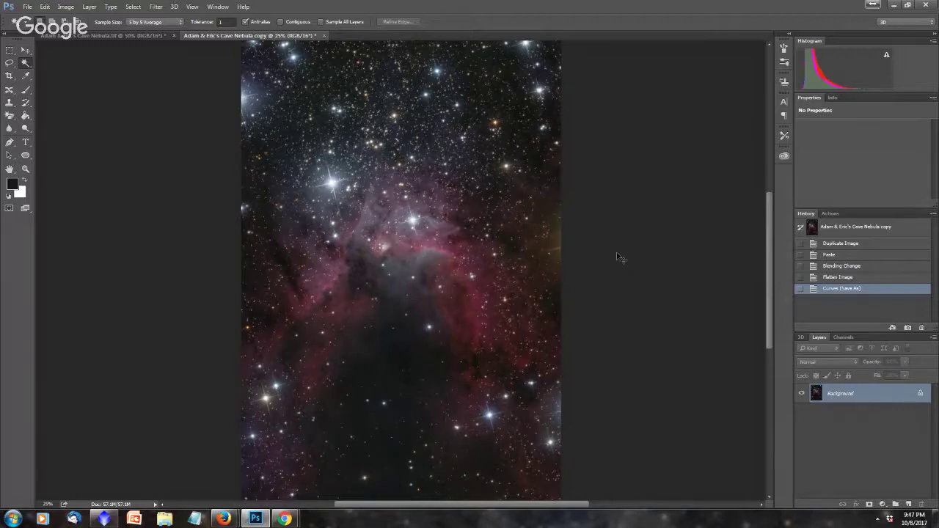
{"action": "key", "text": "ctrl+plus"}
{"action": "key", "text": "ctrl+plus"}
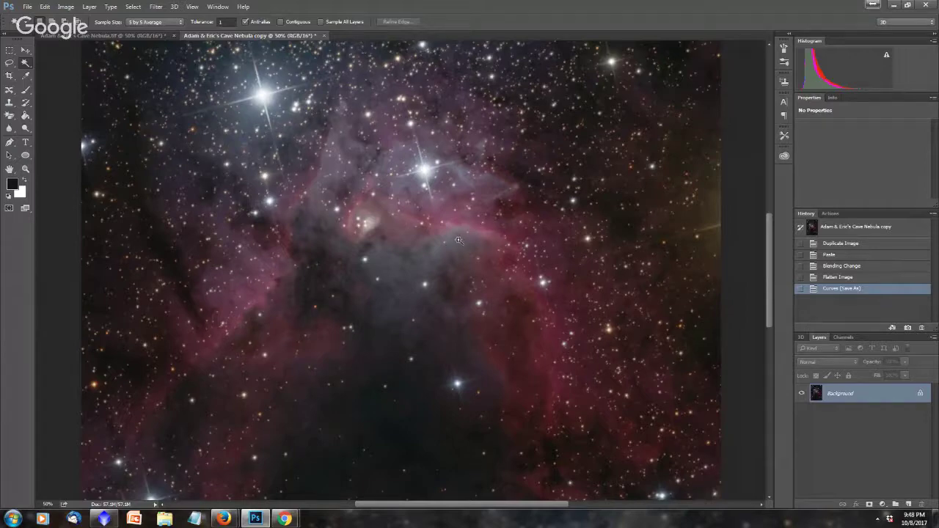
{"action": "key", "text": "ctrl+minus"}
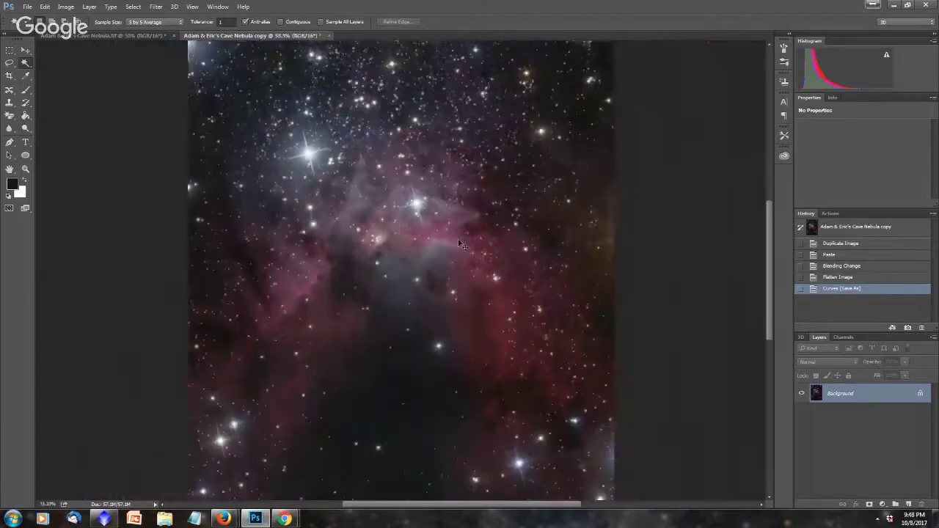
{"action": "key", "text": "ctrl+minus"}
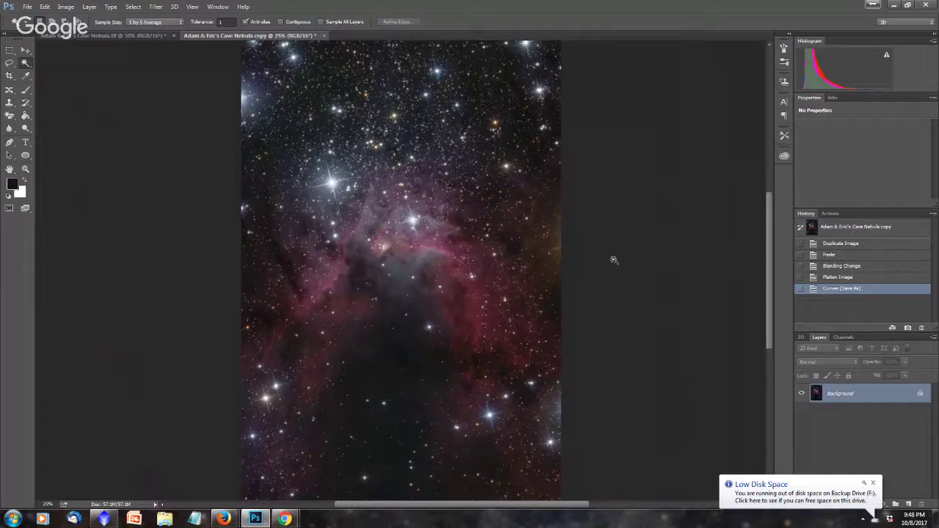
{"action": "left_click", "coordinate": [874, 483]}
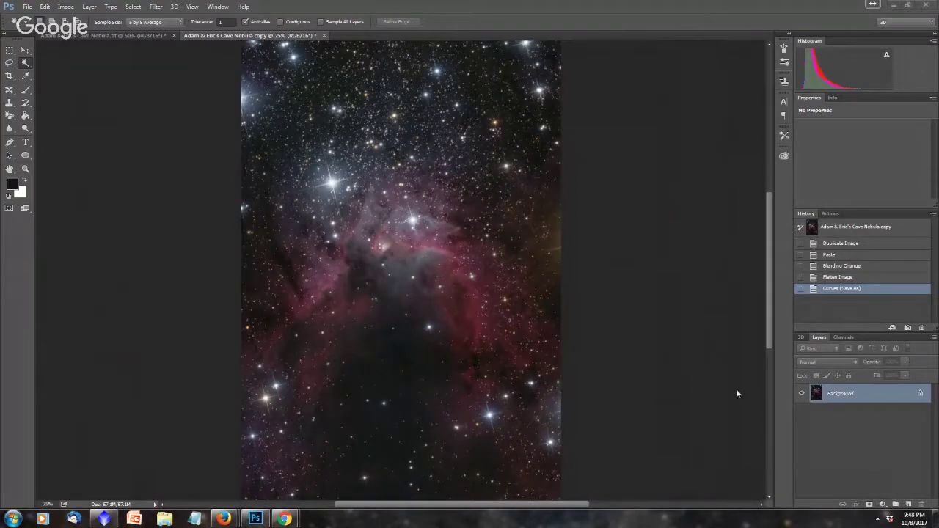
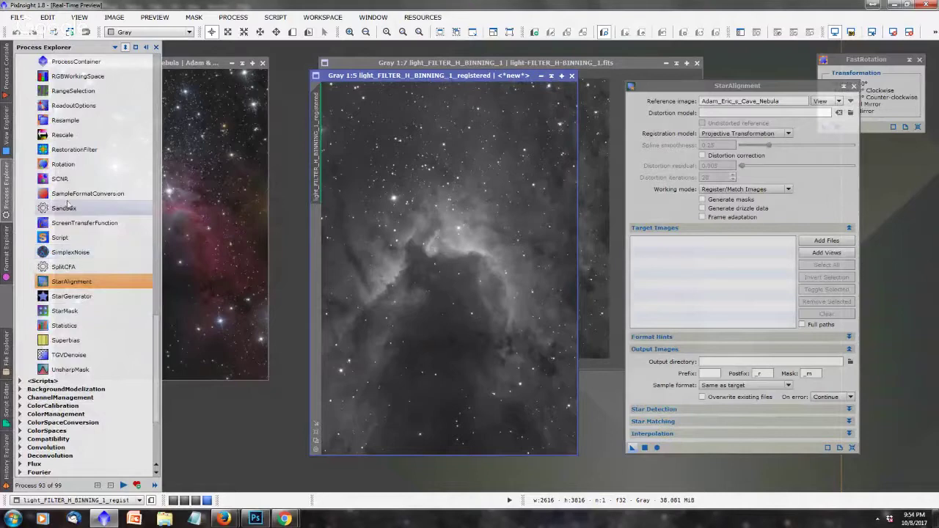
Step: Open ScreenTransferFunction and HistogramTransformation for light_FILTER_H_BINNING_1_registered and reset its screen stretch
{"action": "scroll", "coordinate": [68, 208], "scroll_direction": "up", "scroll_amount": 2}
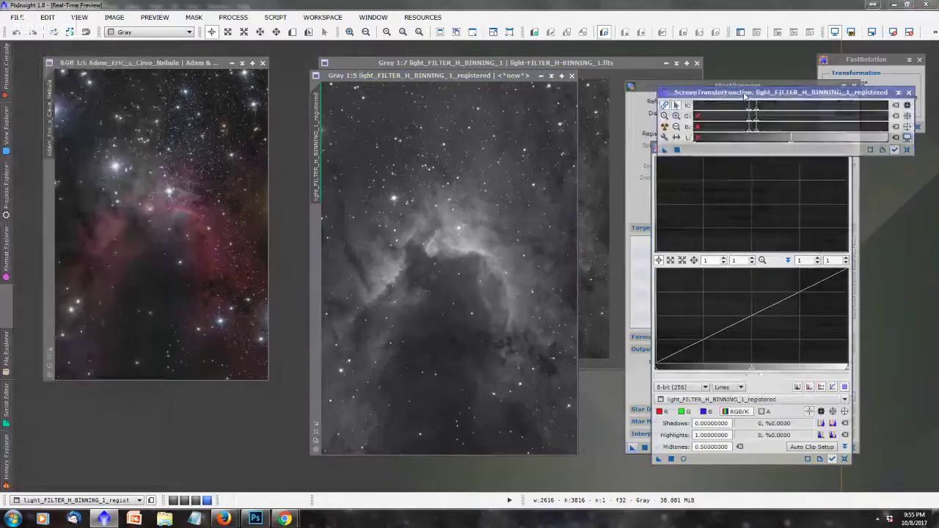
{"action": "left_click", "coordinate": [896, 128]}
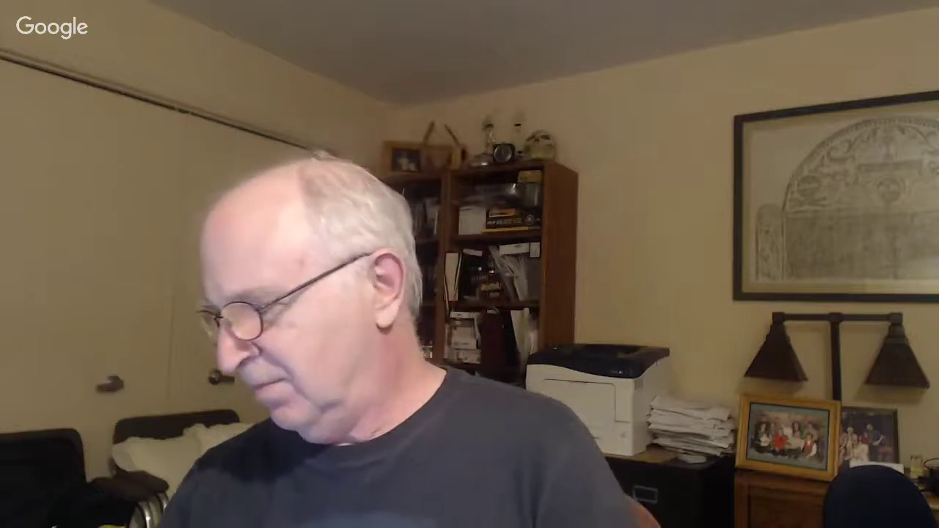
Step: Check the Google Hangouts broadcast window, then return to PixInsight
{"action": "mouse_move", "coordinate": [286, 520]}
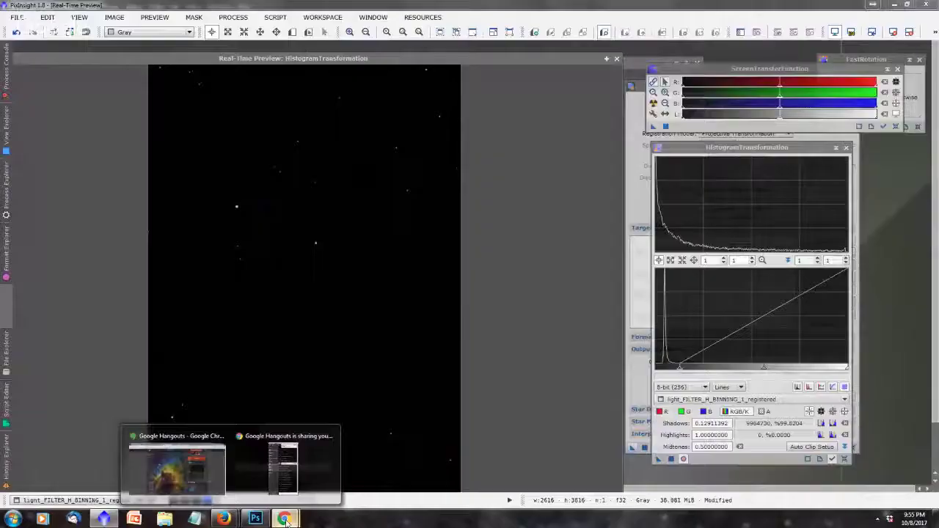
{"action": "left_click", "coordinate": [177, 468]}
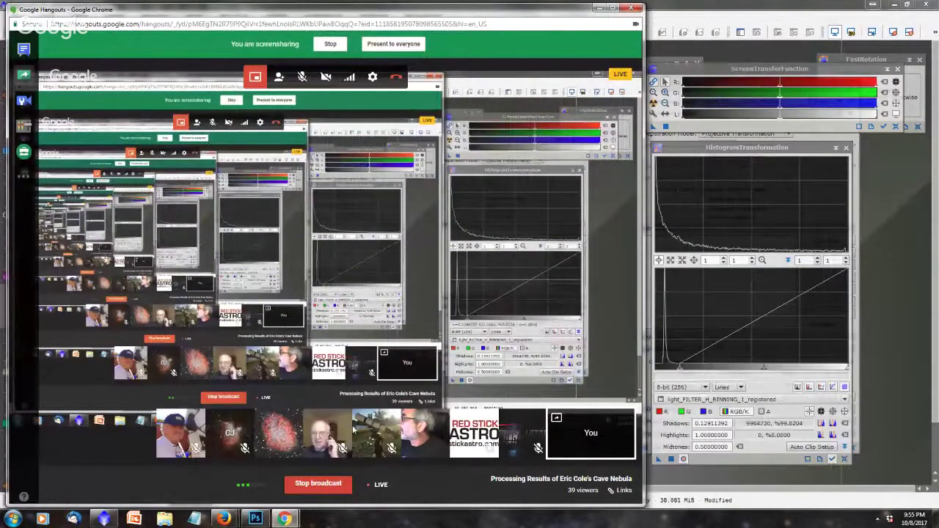
{"action": "left_click", "coordinate": [714, 4]}
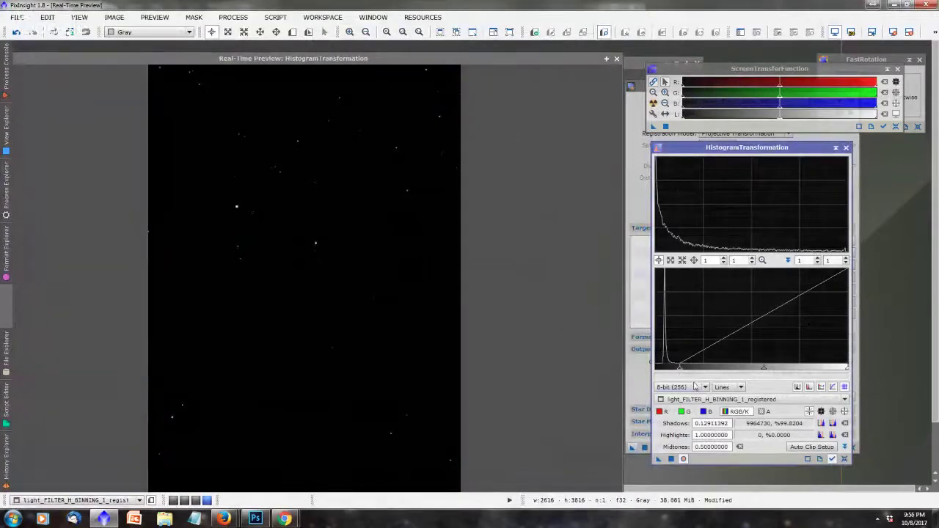
Step: Stretch the registered H image with shadows at 0 and midtones at about 0.139, and reset the histogram settings
{"action": "left_click_drag", "start_coordinate": [680, 367], "coordinate": [658, 367]}
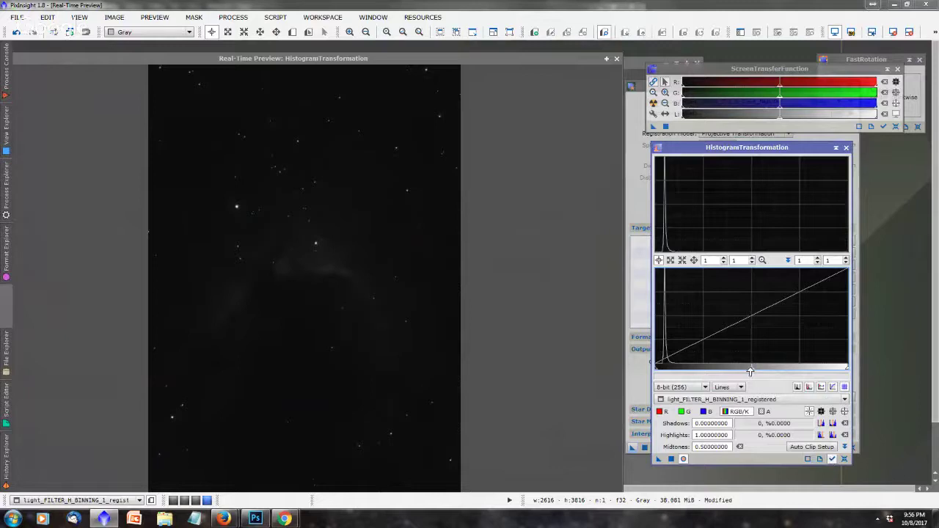
{"action": "left_click_drag", "start_coordinate": [750, 372], "coordinate": [682, 369]}
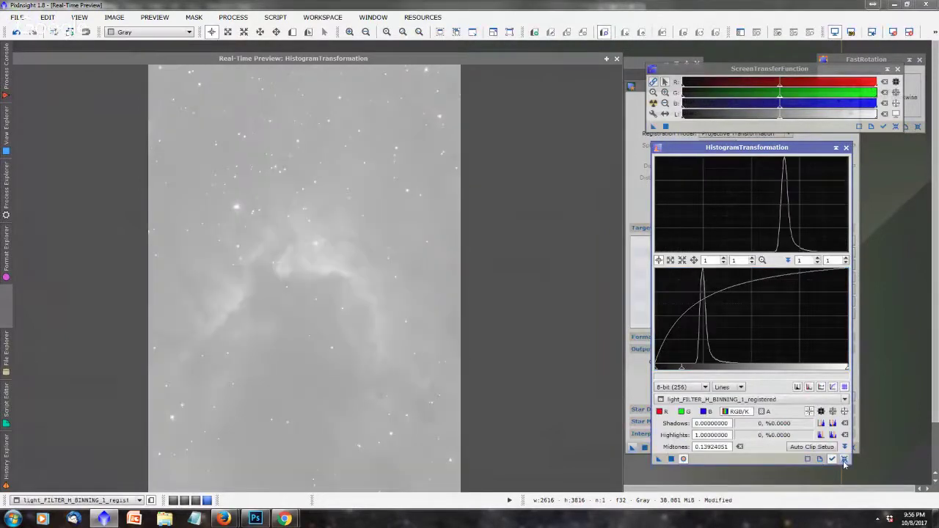
{"action": "left_click", "coordinate": [843, 458]}
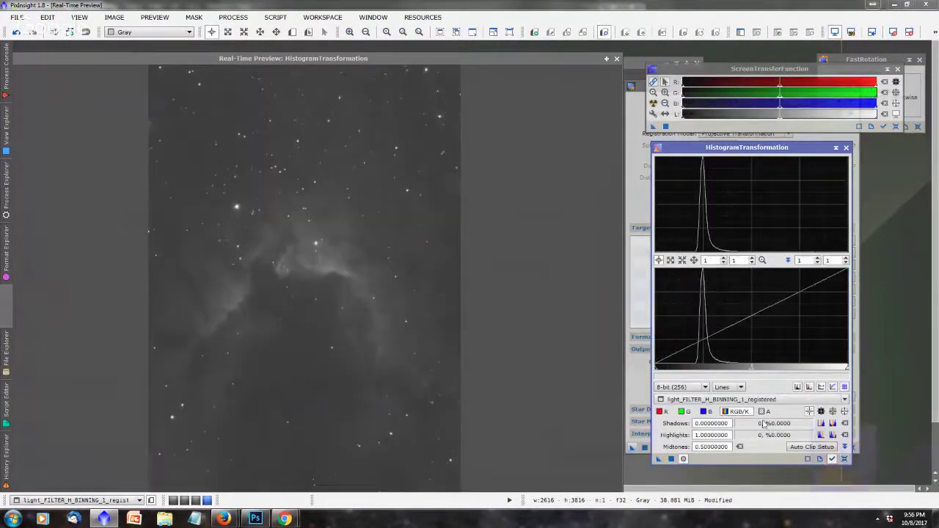
Step: Darken the registered H image's background by applying a shadows clip of about 0.177, and reset the histogram settings
{"action": "left_click_drag", "start_coordinate": [655, 372], "coordinate": [689, 370]}
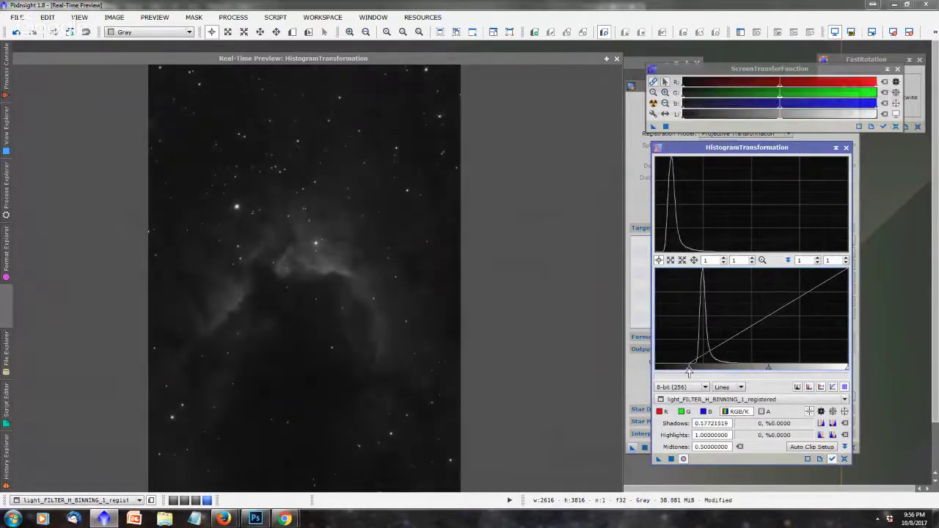
{"action": "left_click", "coordinate": [670, 460]}
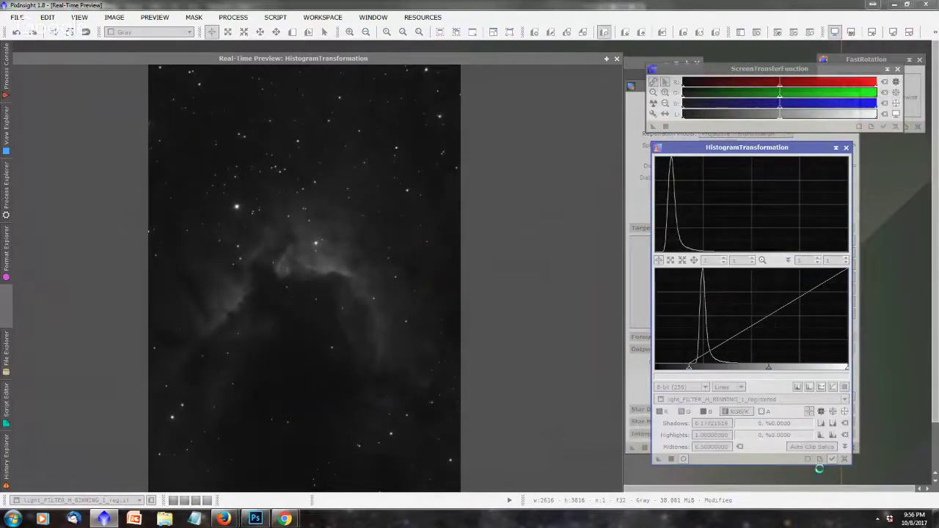
{"action": "left_click", "coordinate": [844, 458]}
Step: Brighten the registered H image by applying midtones of about 0.263, and reset the histogram settings
{"action": "left_click_drag", "start_coordinate": [755, 373], "coordinate": [706, 371]}
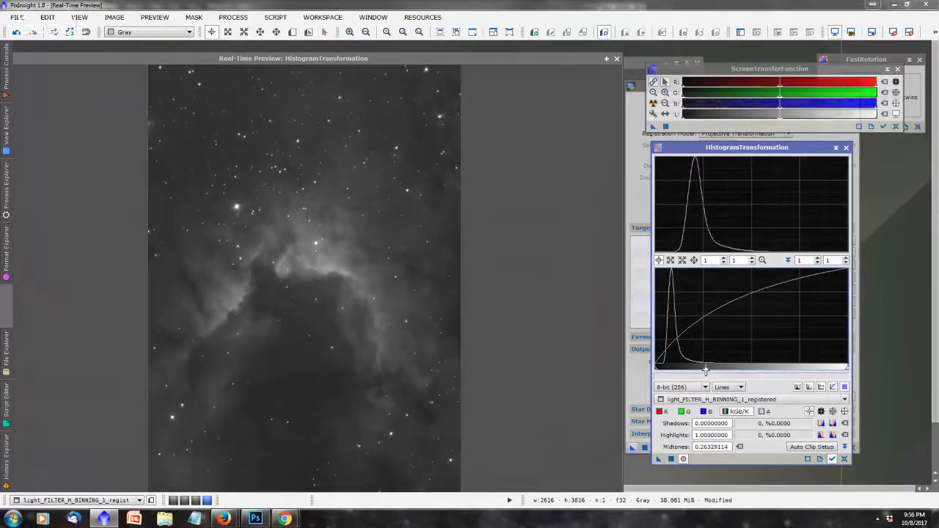
{"action": "left_click", "coordinate": [669, 459]}
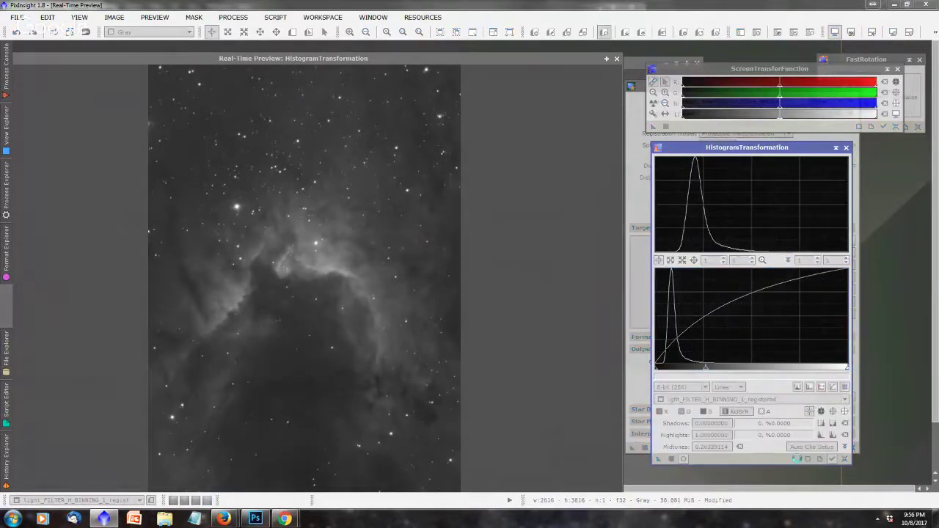
{"action": "left_click", "coordinate": [845, 459]}
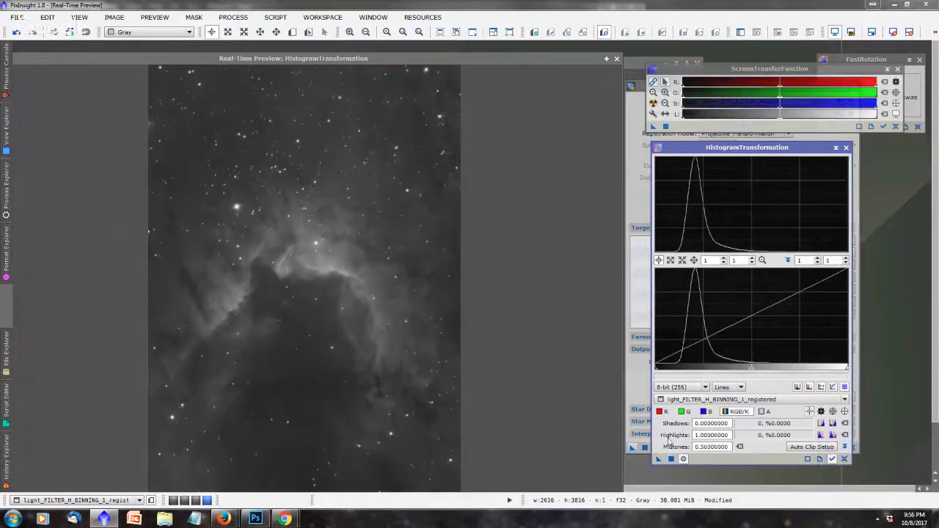
Step: Apply a final histogram stretch with shadows at about 0.084 and midtones at about 0.44, and close the real-time preview
{"action": "left_click_drag", "start_coordinate": [656, 369], "coordinate": [670, 370]}
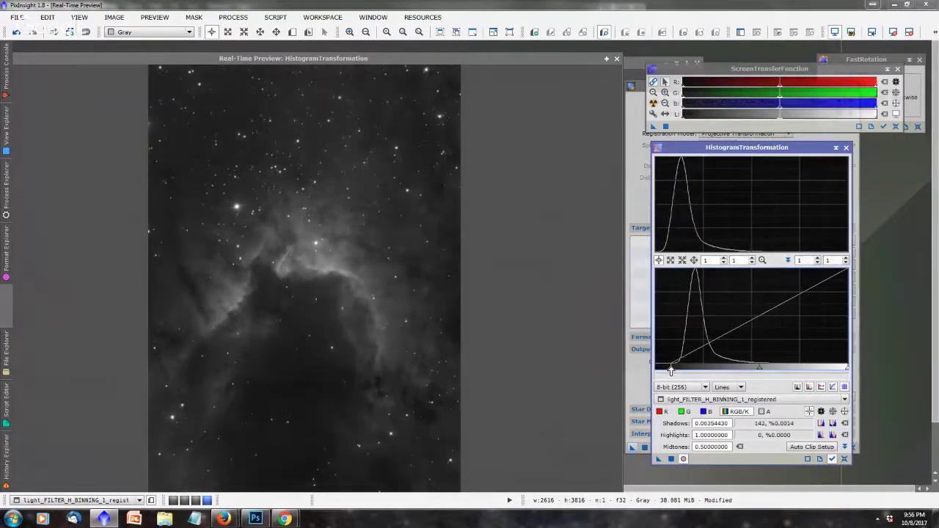
{"action": "left_click_drag", "start_coordinate": [761, 371], "coordinate": [748, 370]}
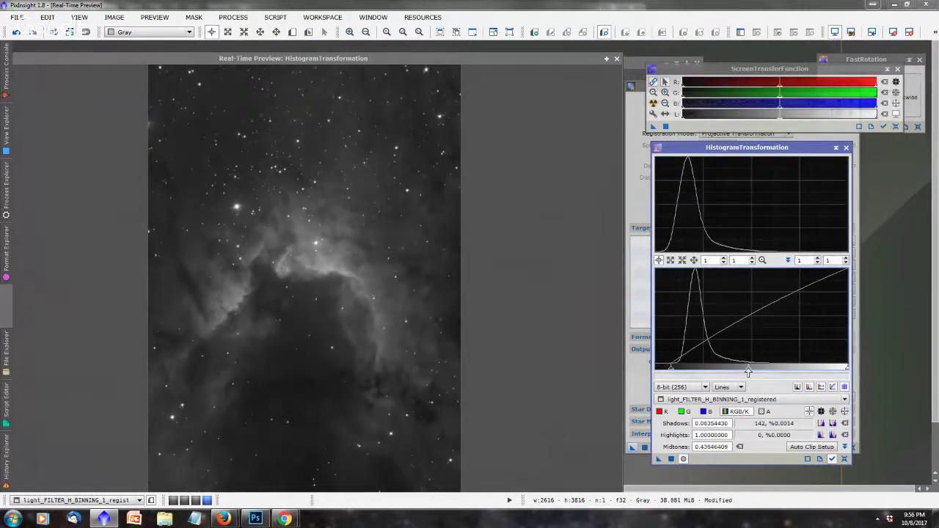
{"action": "left_click", "coordinate": [671, 459]}
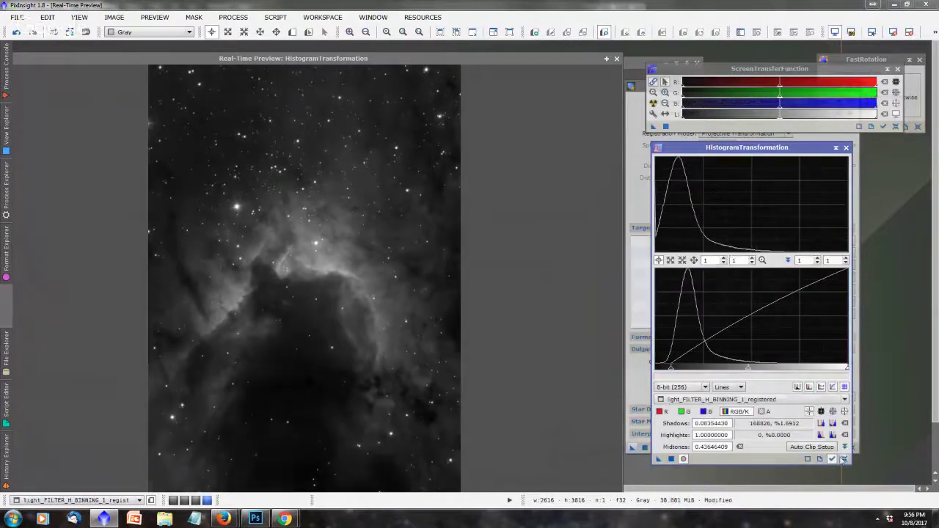
{"action": "left_click", "coordinate": [844, 460]}
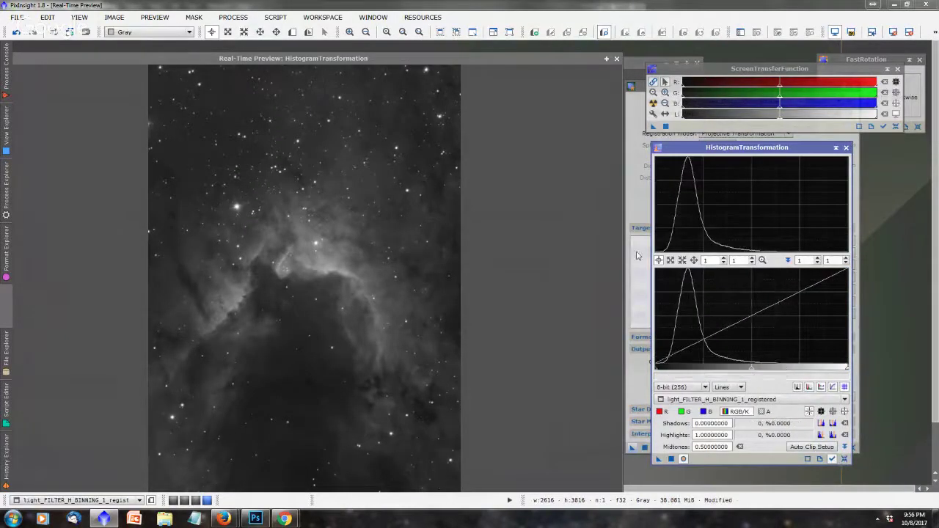
{"action": "left_click", "coordinate": [617, 59]}
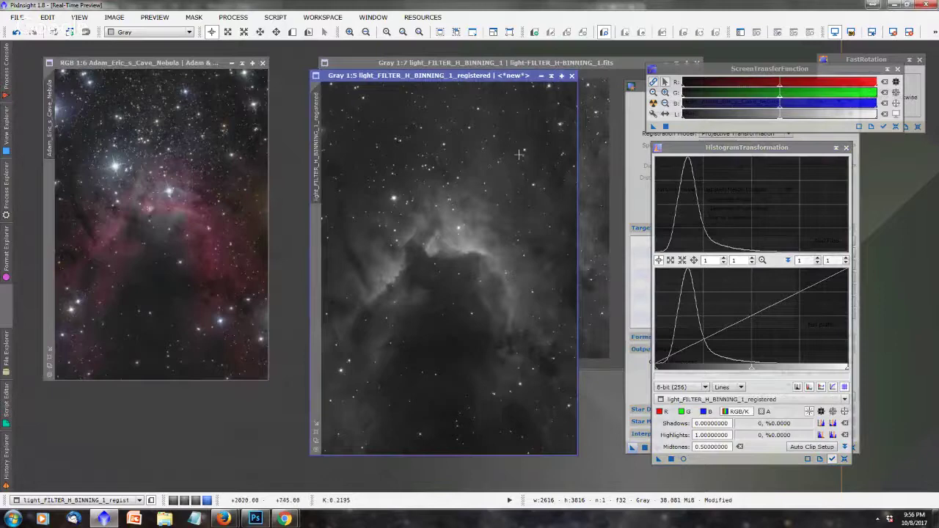
Step: Bring the StarAlignment window forward and close it
{"action": "left_click", "coordinate": [6, 192]}
{"action": "left_click", "coordinate": [636, 108]}
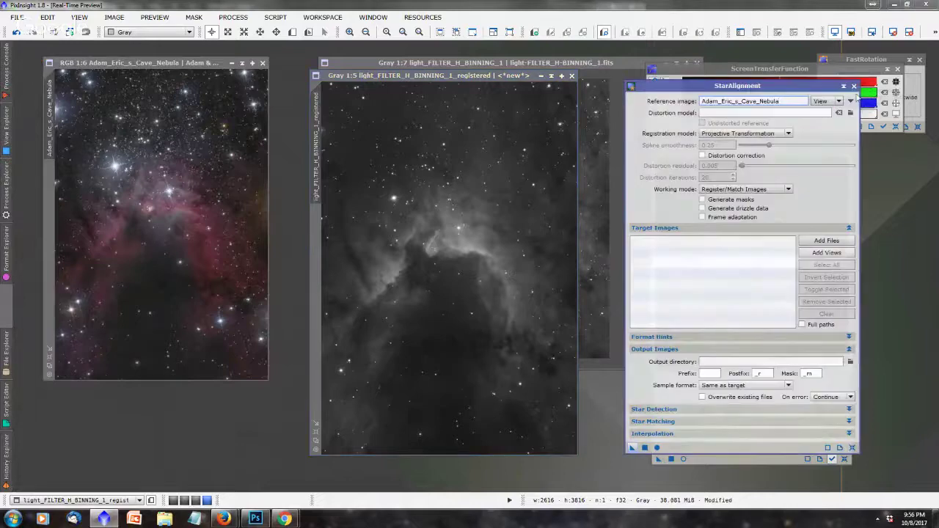
{"action": "left_click", "coordinate": [854, 87]}
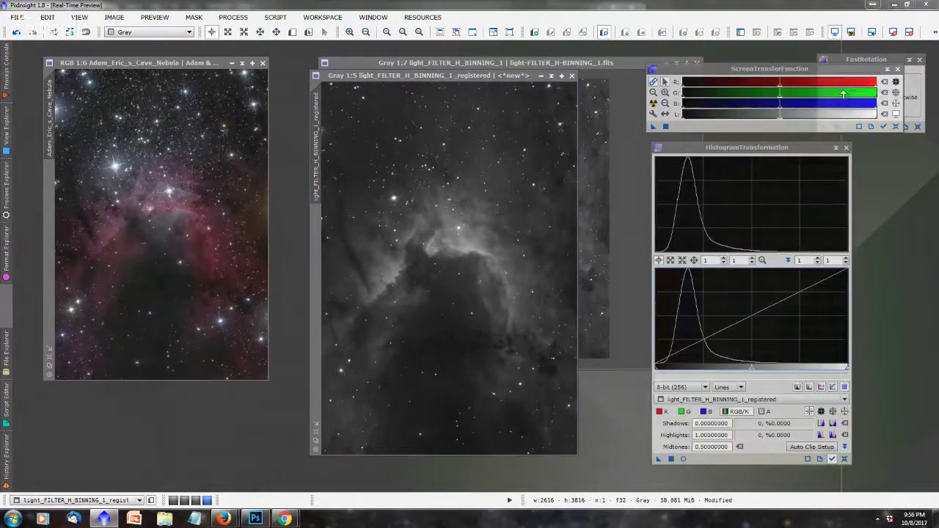
Step: Open ChannelCombination and set it to the CIE L*a*b* color space with only the L channel enabled
{"action": "left_click", "coordinate": [5, 189]}
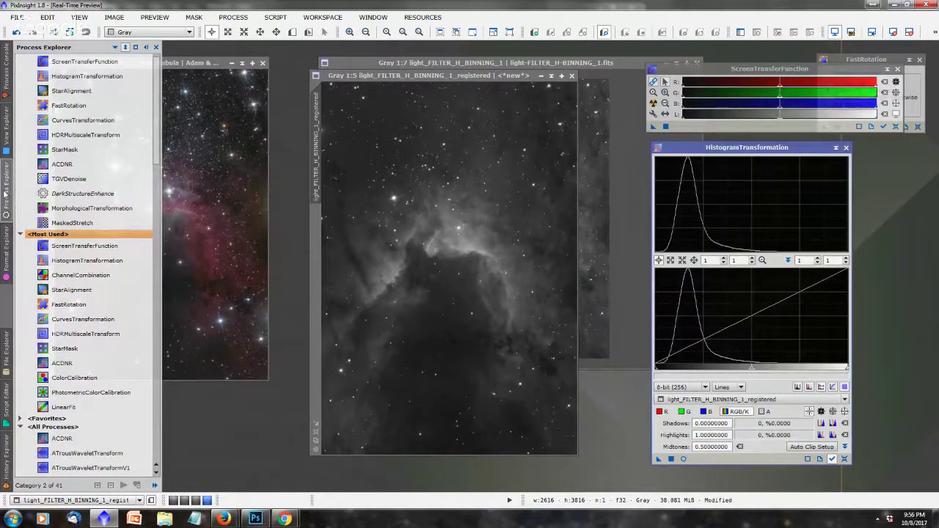
{"action": "scroll", "coordinate": [74, 189], "scroll_direction": "up", "scroll_amount": 1}
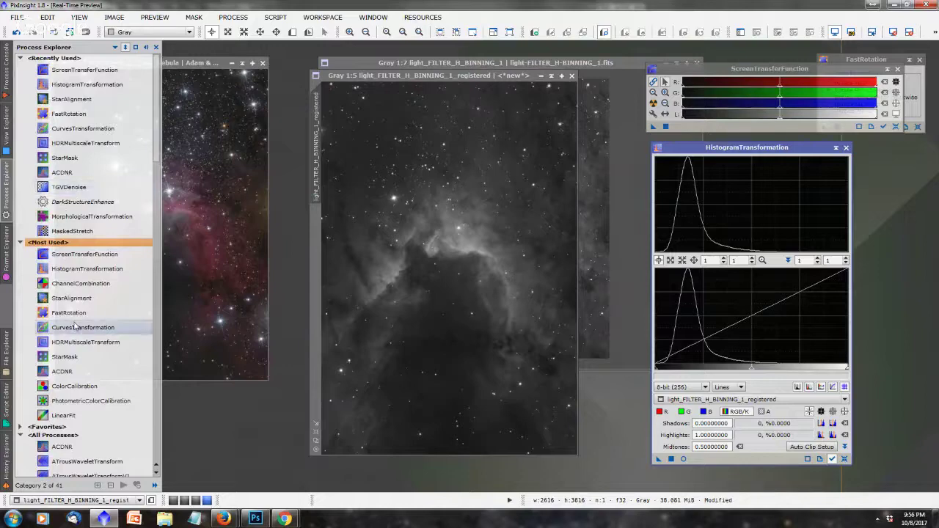
{"action": "double_click", "coordinate": [77, 284]}
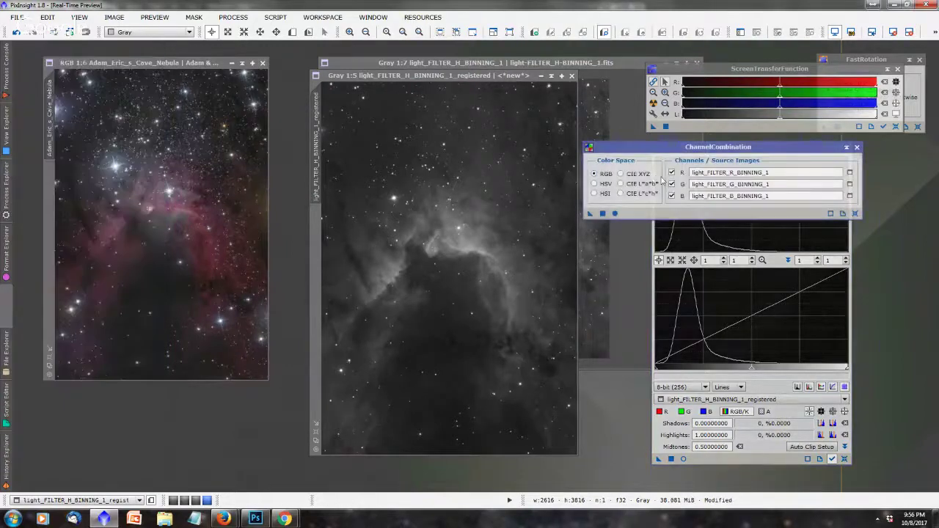
{"action": "left_click", "coordinate": [621, 183]}
{"action": "left_click", "coordinate": [672, 184]}
{"action": "left_click", "coordinate": [672, 196]}
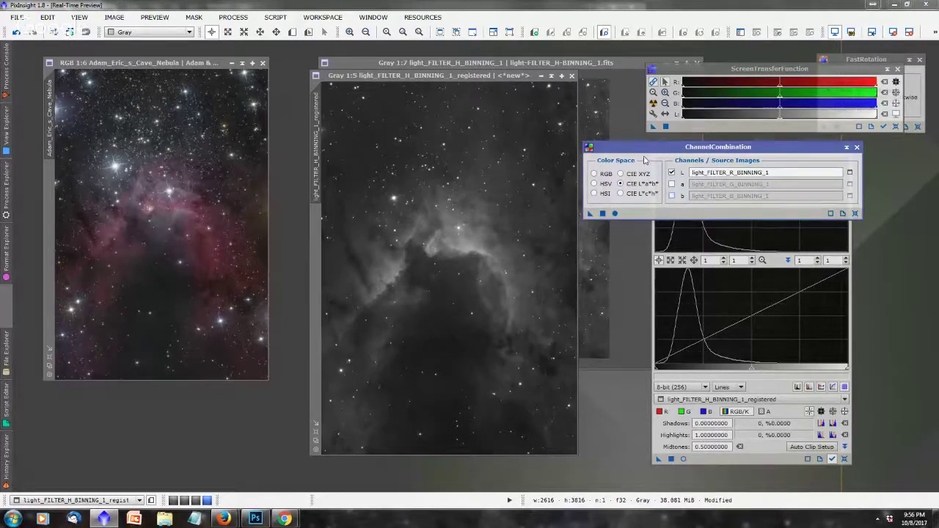
Step: Choose light_FILTER_H_BINNING_1_registered as the source image for the L channel
{"action": "left_click", "coordinate": [850, 173]}
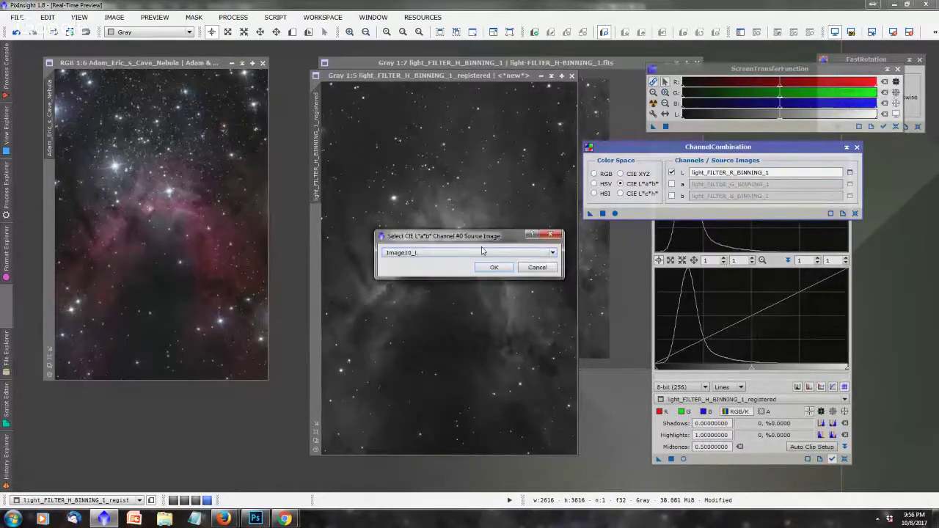
{"action": "left_click", "coordinate": [481, 253]}
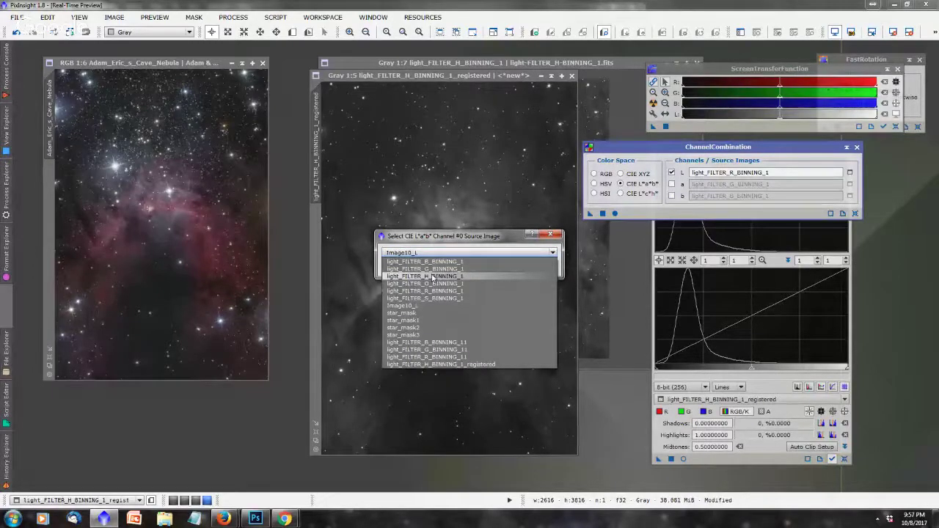
{"action": "left_click", "coordinate": [465, 364]}
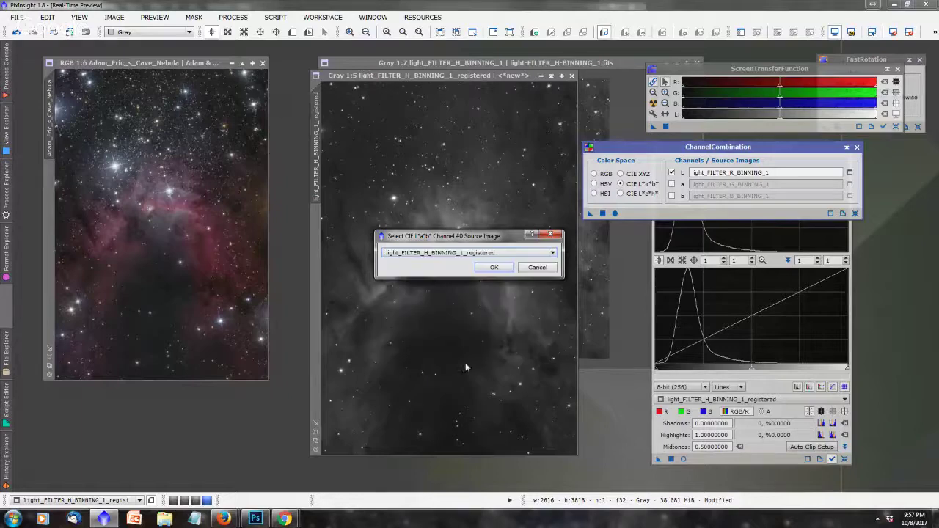
{"action": "left_click", "coordinate": [493, 267]}
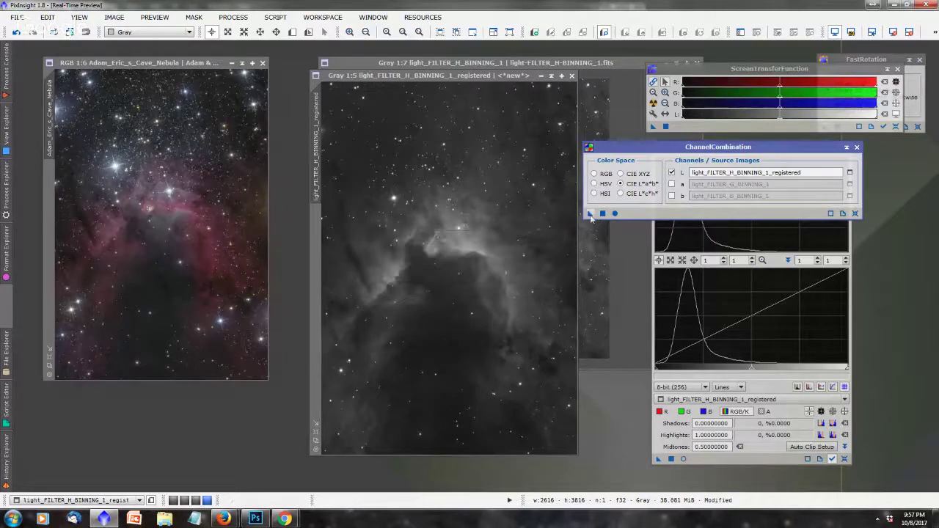
Step: Apply the L-channel combination to the Adam_Eric_s_Cave_Nebula color image and enlarge its window
{"action": "left_click_drag", "start_coordinate": [589, 214], "coordinate": [225, 215]}
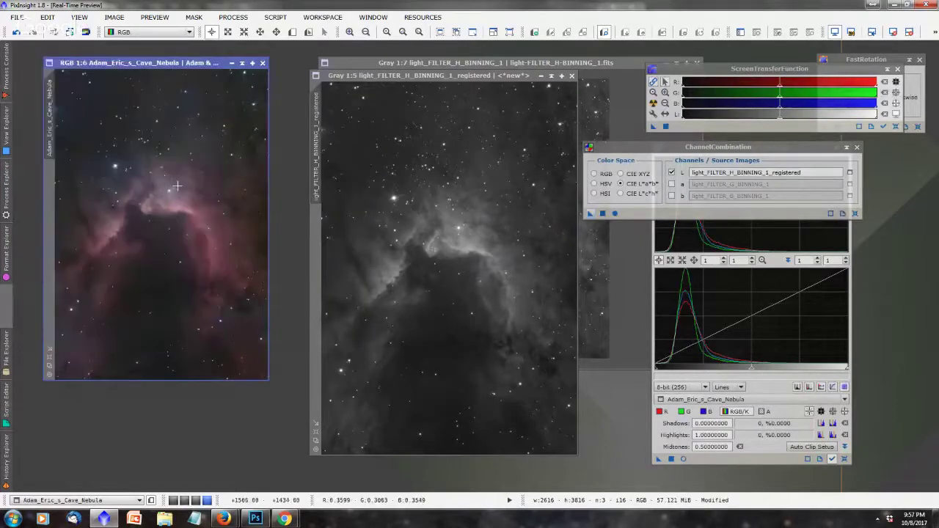
{"action": "scroll", "coordinate": [178, 185], "scroll_direction": "up", "scroll_amount": 1}
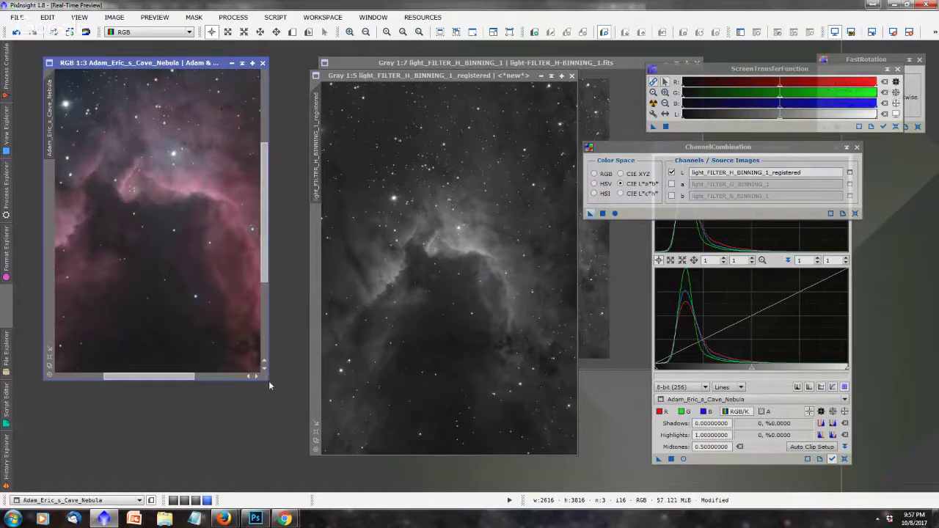
{"action": "left_click_drag", "start_coordinate": [269, 381], "coordinate": [544, 479]}
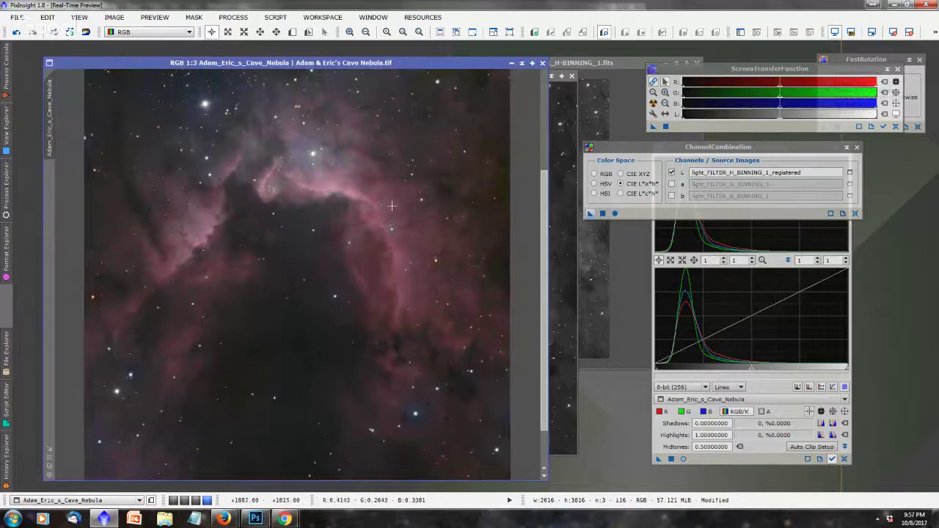
Step: Check the combined color nebula at close and wider magnification, and undo the channel combination
{"action": "scroll", "coordinate": [387, 201], "scroll_direction": "down", "scroll_amount": 1}
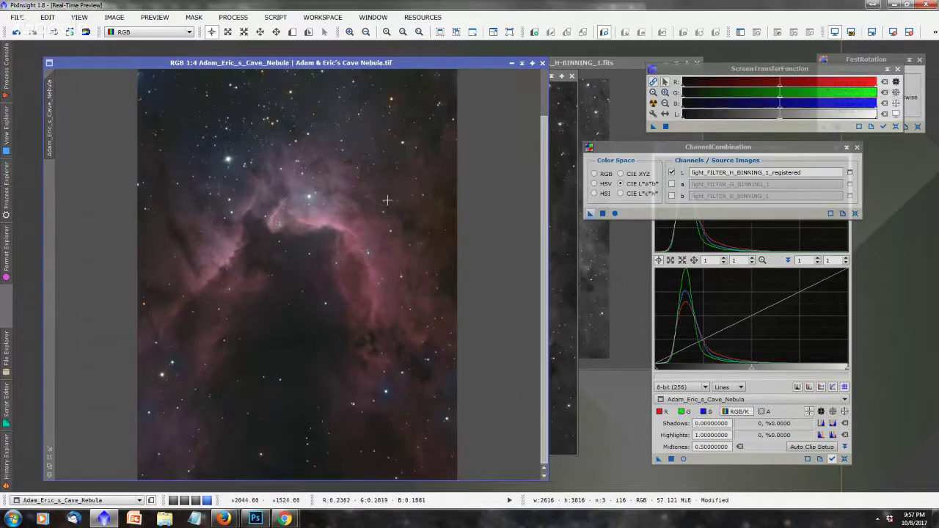
{"action": "scroll", "coordinate": [408, 193], "scroll_direction": "up", "scroll_amount": 1}
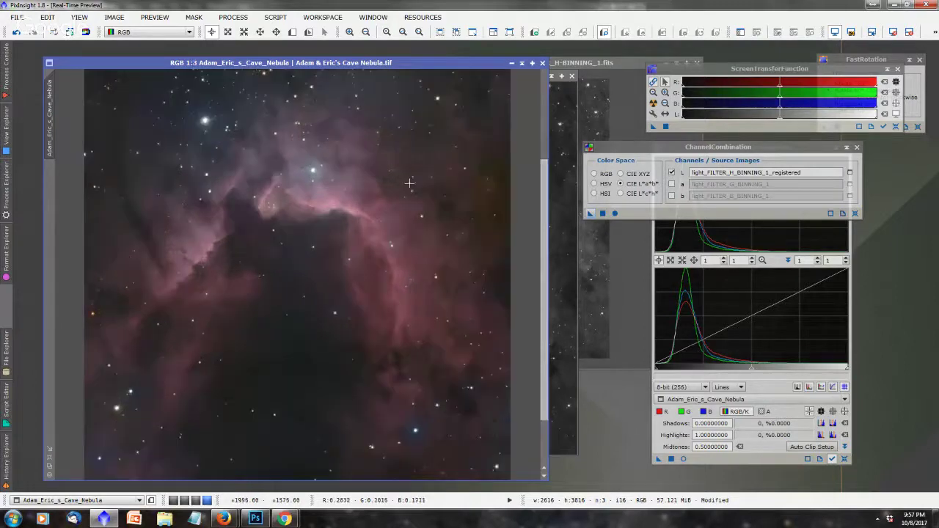
{"action": "scroll", "coordinate": [408, 177], "scroll_direction": "down", "scroll_amount": 1}
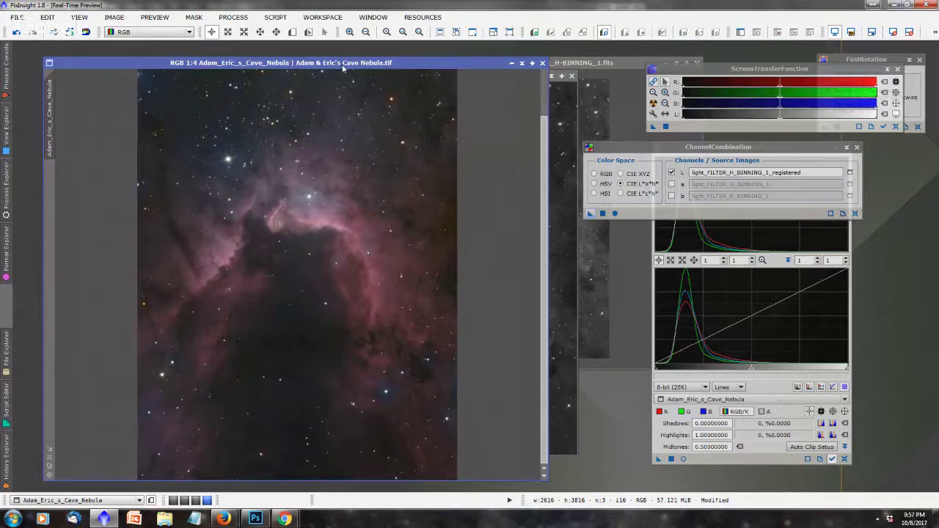
{"action": "left_click_drag", "start_coordinate": [343, 68], "coordinate": [336, 52]}
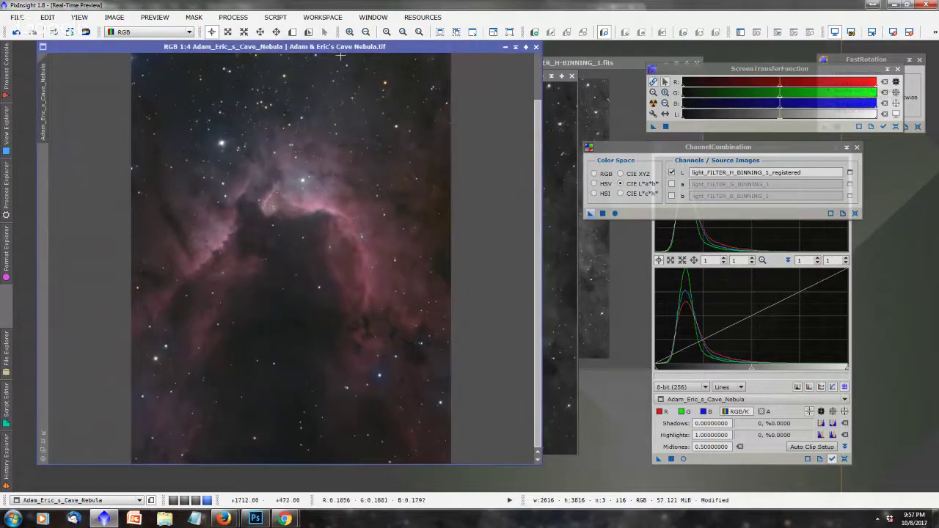
{"action": "left_click", "coordinate": [16, 32]}
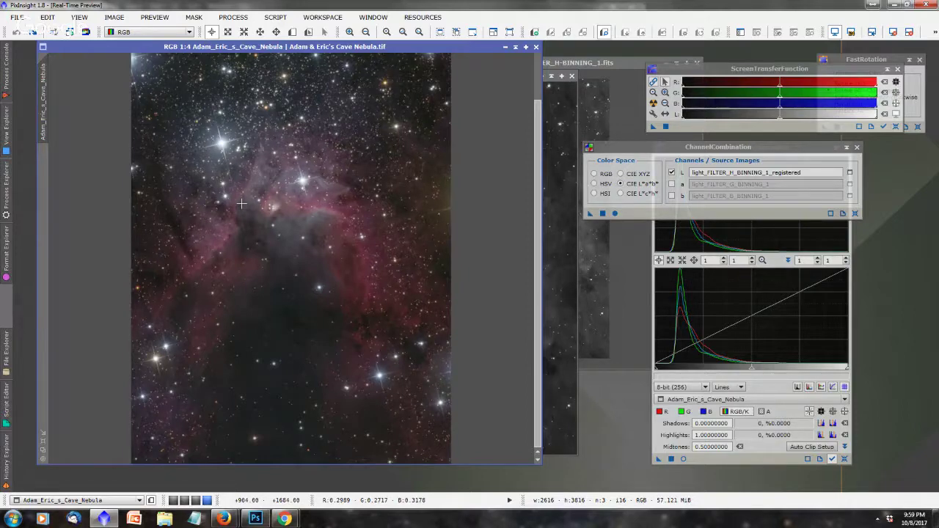
Step: Place the registered hydrogen-alpha image over the color image, enlarge its window, and examine the nebula structure and stars
{"action": "left_click", "coordinate": [577, 404]}
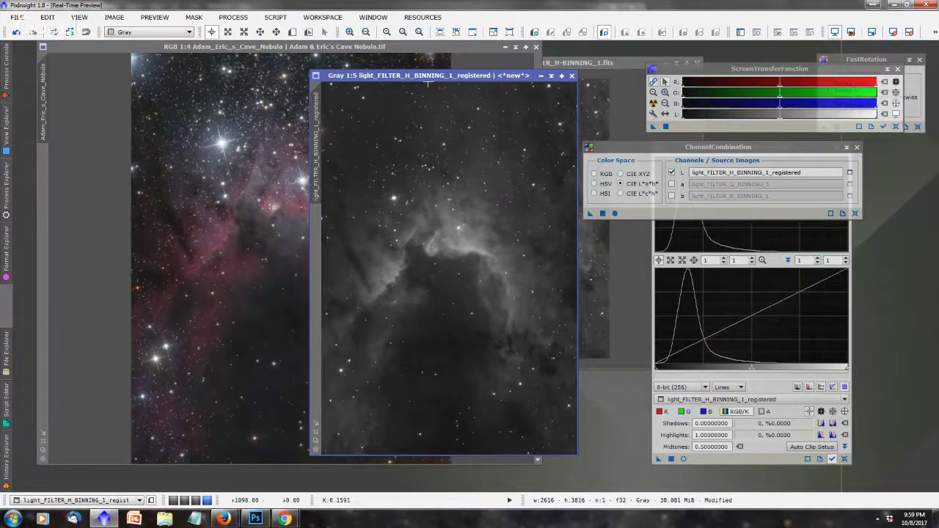
{"action": "left_click_drag", "start_coordinate": [420, 77], "coordinate": [576, 73]}
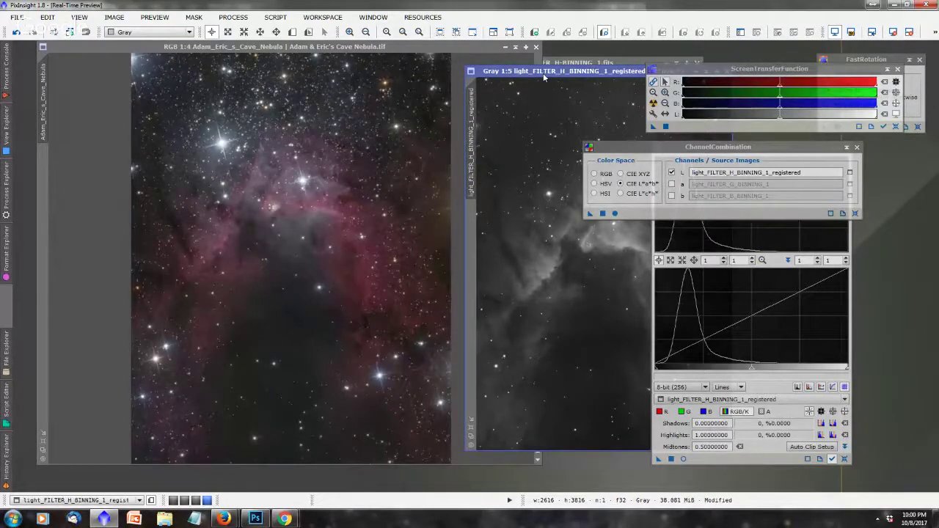
{"action": "left_click_drag", "start_coordinate": [544, 76], "coordinate": [218, 69]}
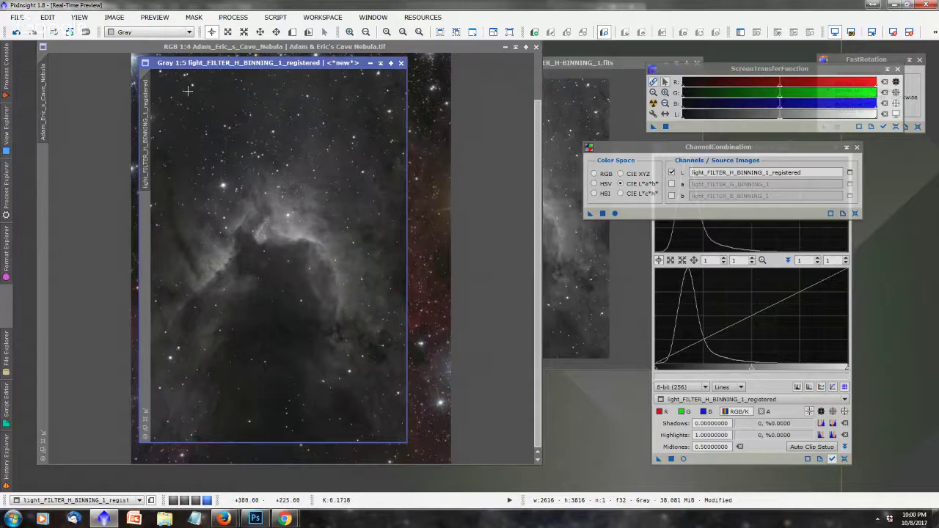
{"action": "left_click_drag", "start_coordinate": [221, 66], "coordinate": [145, 49]}
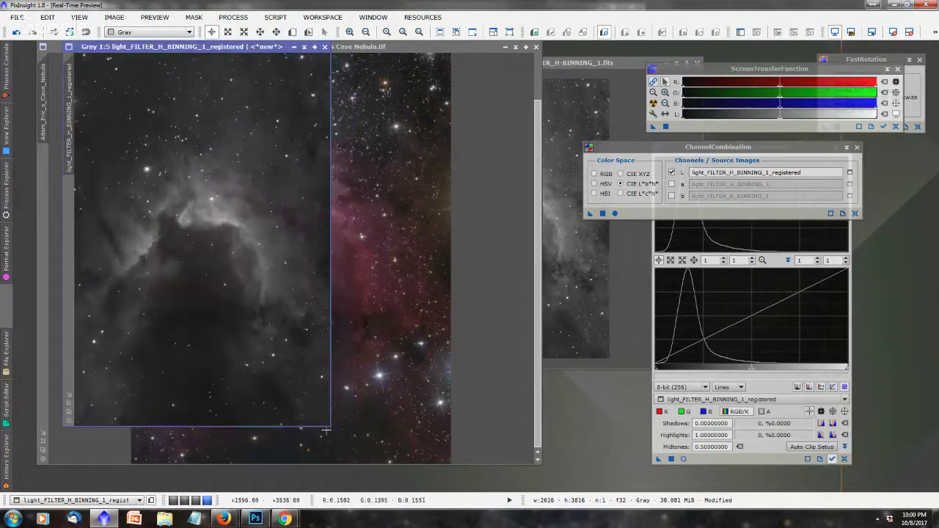
{"action": "left_click_drag", "start_coordinate": [332, 426], "coordinate": [544, 487]}
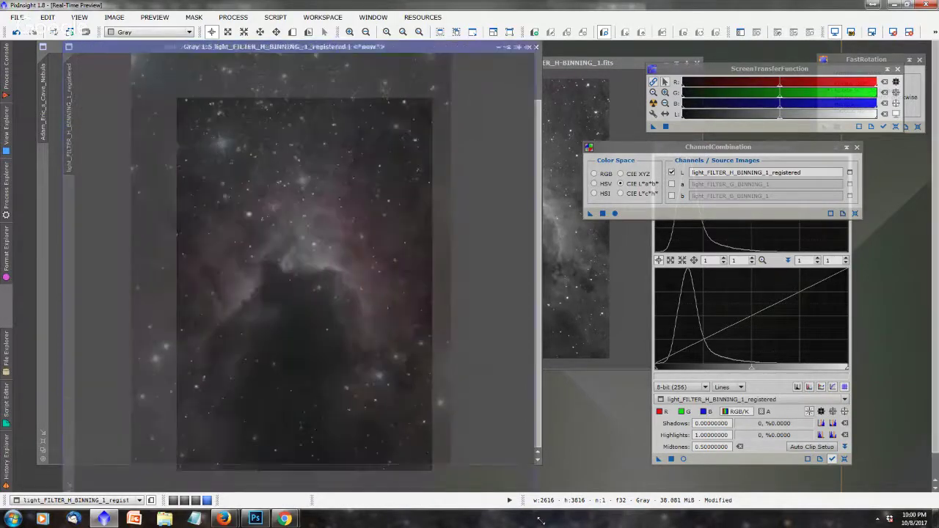
{"action": "scroll", "coordinate": [336, 293], "scroll_direction": "up", "scroll_amount": 2}
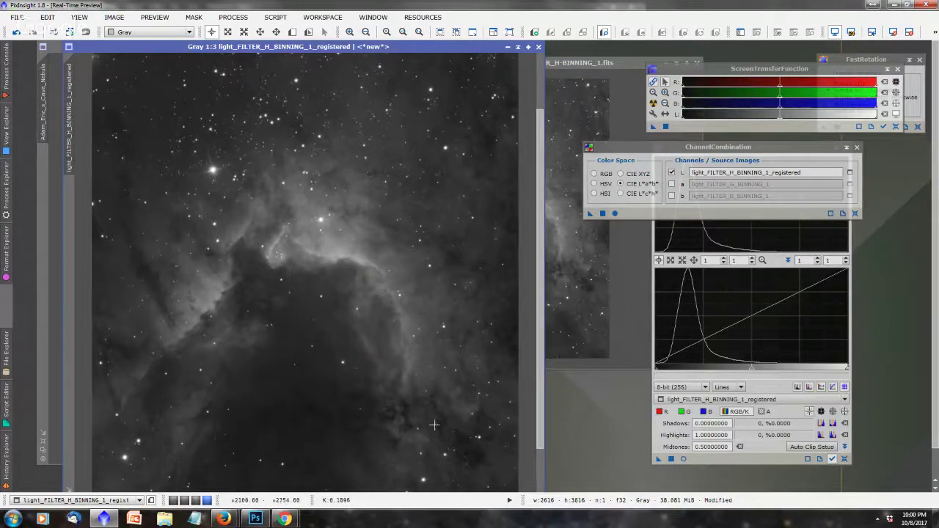
{"action": "scroll", "coordinate": [516, 440], "scroll_direction": "down", "scroll_amount": 3}
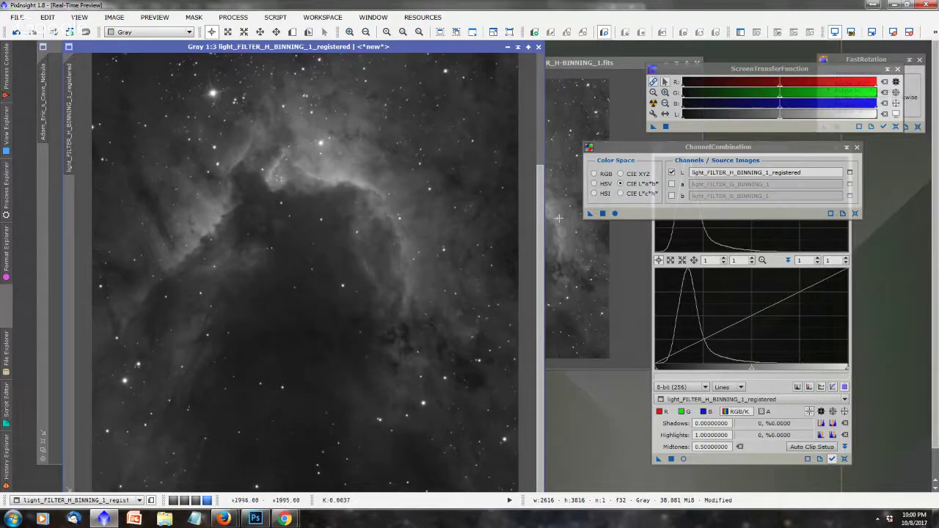
{"action": "scroll", "coordinate": [539, 219], "scroll_direction": "up", "scroll_amount": 5}
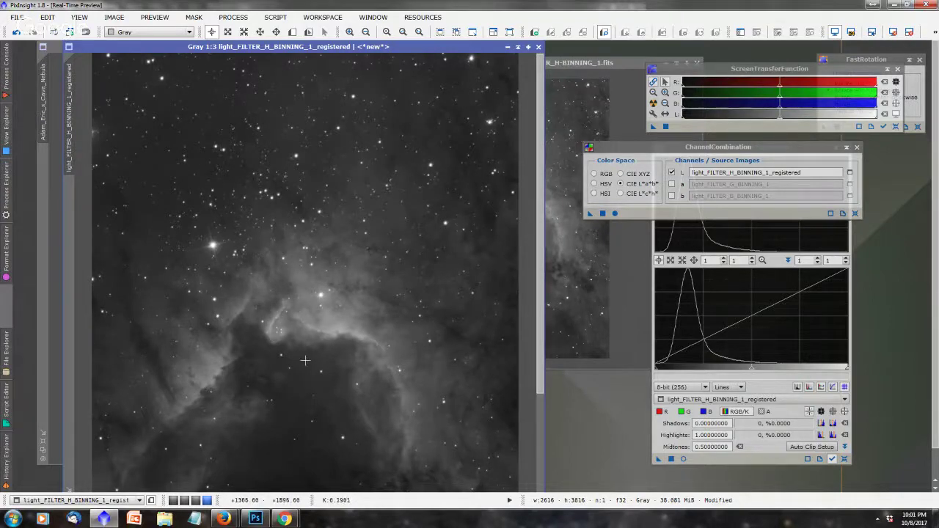
Step: Bring the color Cave Nebula image forward and examine its stars and nebulosity
{"action": "left_click", "coordinate": [44, 87]}
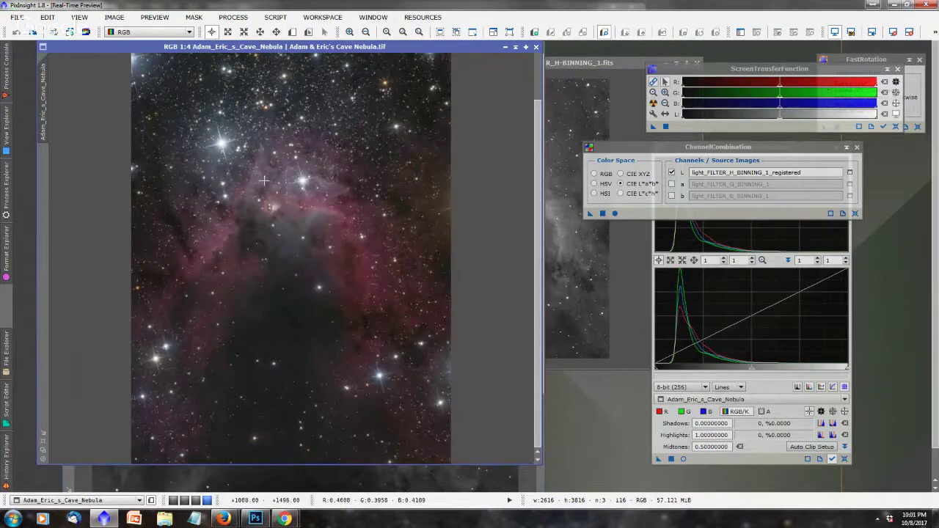
{"action": "scroll", "coordinate": [270, 180], "scroll_direction": "up", "scroll_amount": 1}
{"action": "key", "text": "ctrl+plus"}
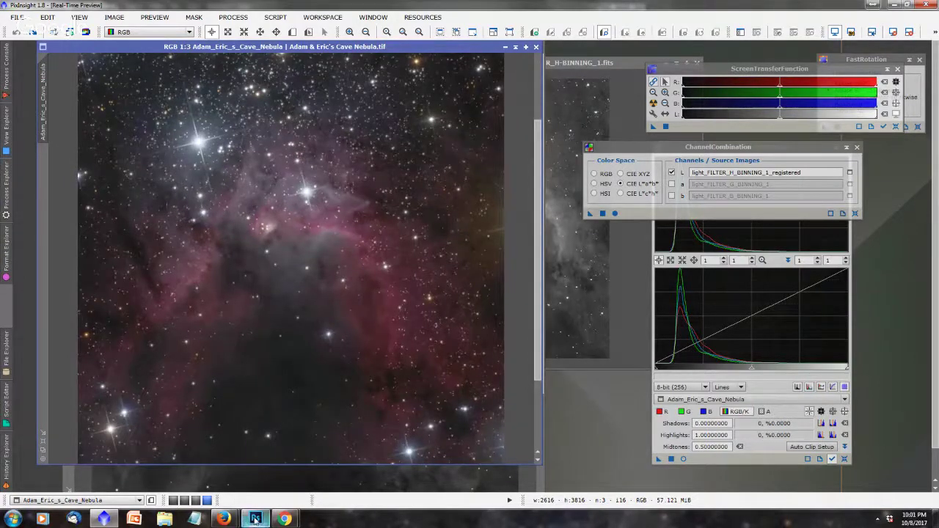
{"action": "mouse_move", "coordinate": [255, 519]}
{"action": "mouse_move", "coordinate": [226, 519]}
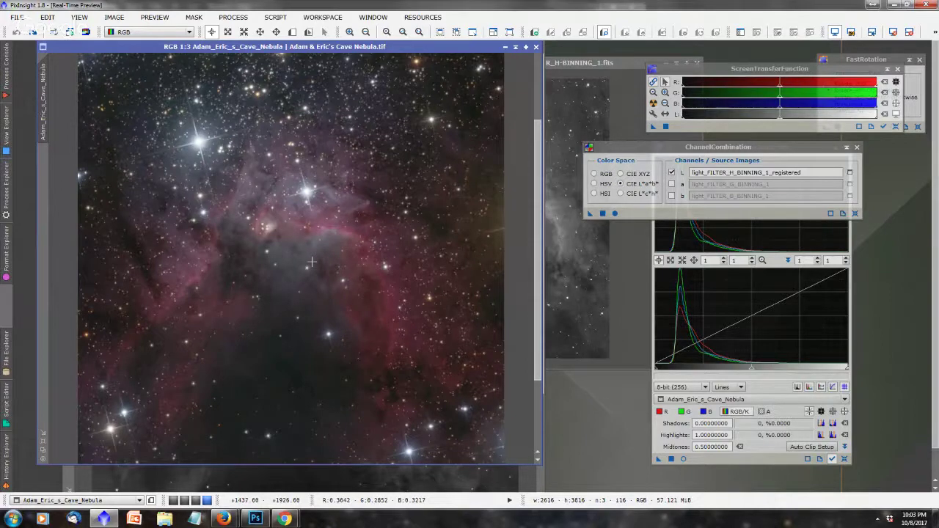
{"action": "scroll", "coordinate": [311, 262], "scroll_direction": "down", "scroll_amount": 1}
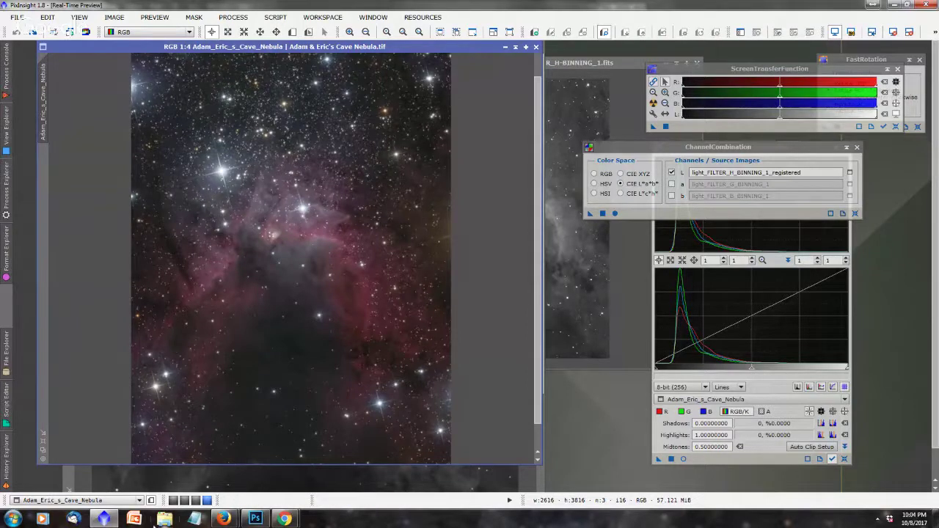
Step: Switch to the Google Hangouts window and use its screen-sharing control
{"action": "mouse_move", "coordinate": [292, 519]}
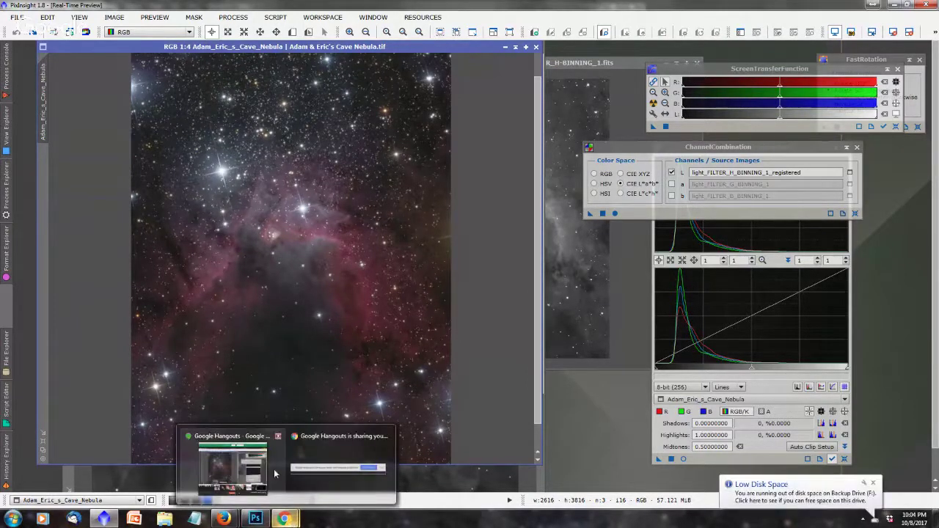
{"action": "left_click", "coordinate": [231, 470]}
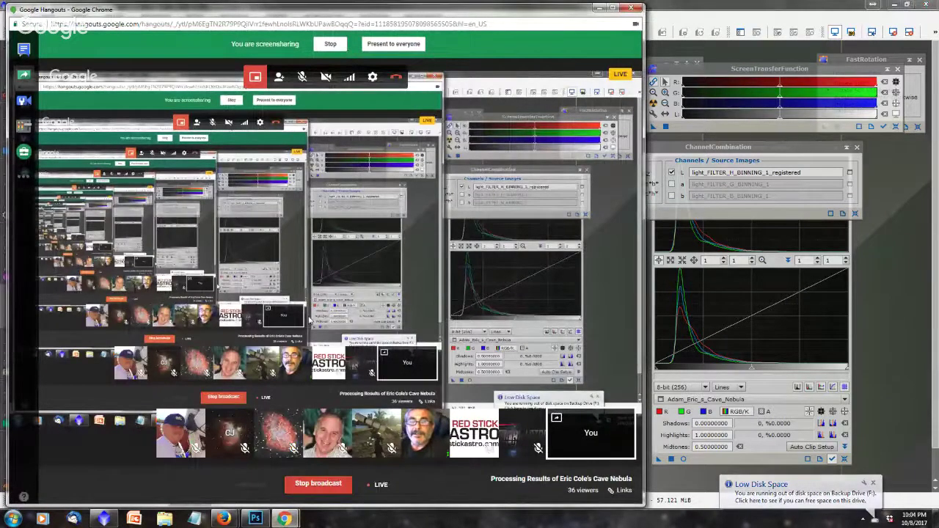
{"action": "left_click", "coordinate": [24, 77]}
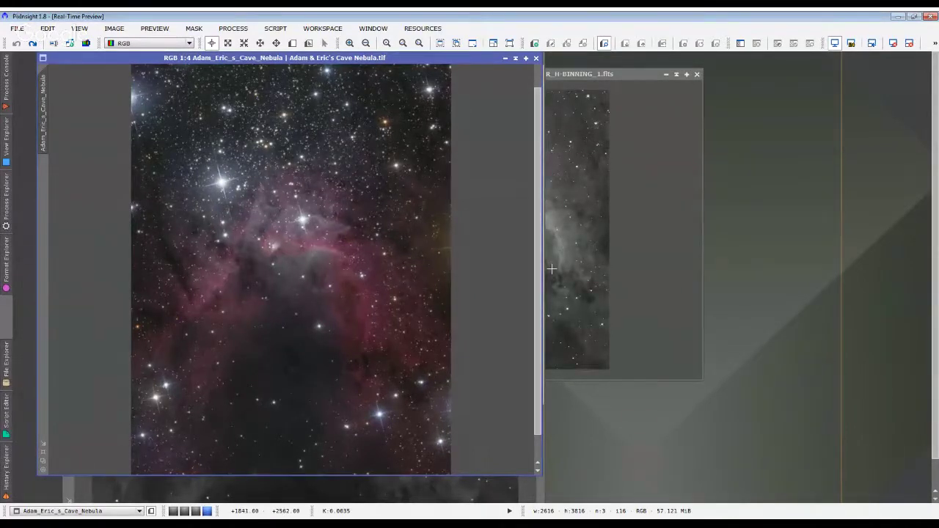
Step: Compare the cave region's detail in the color image with the original light_FILTER_H_BINNING_1 image
{"action": "scroll", "coordinate": [211, 256], "scroll_direction": "up", "scroll_amount": 2}
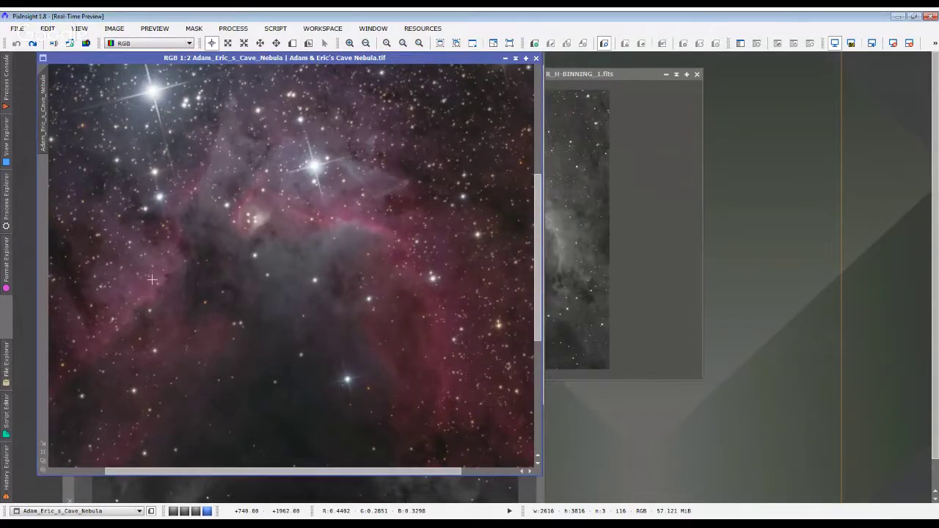
{"action": "left_click", "coordinate": [575, 74]}
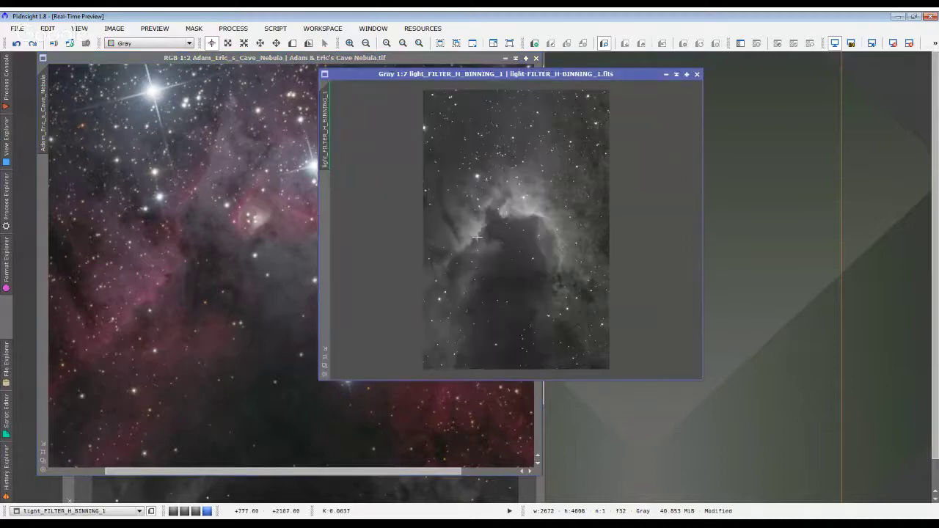
{"action": "scroll", "coordinate": [477, 237], "scroll_direction": "up", "scroll_amount": 5}
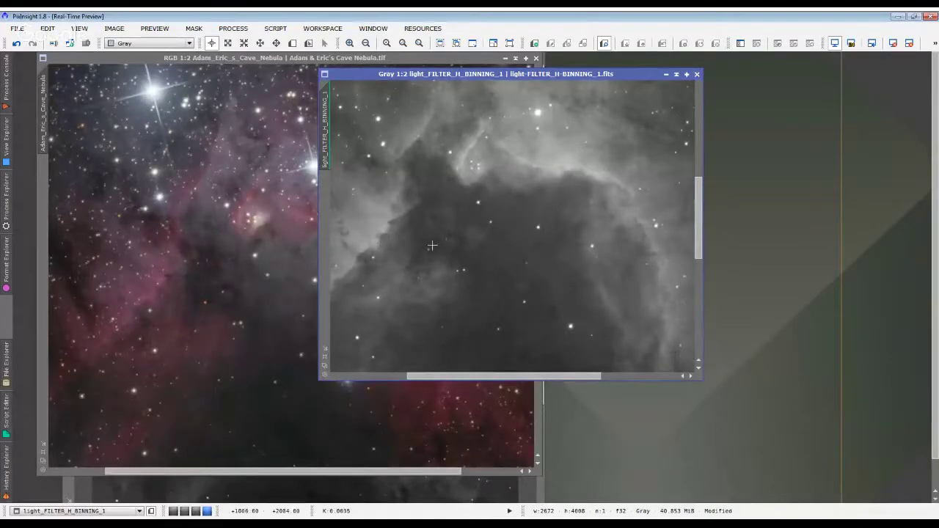
{"action": "scroll", "coordinate": [432, 246], "scroll_direction": "down", "scroll_amount": 1}
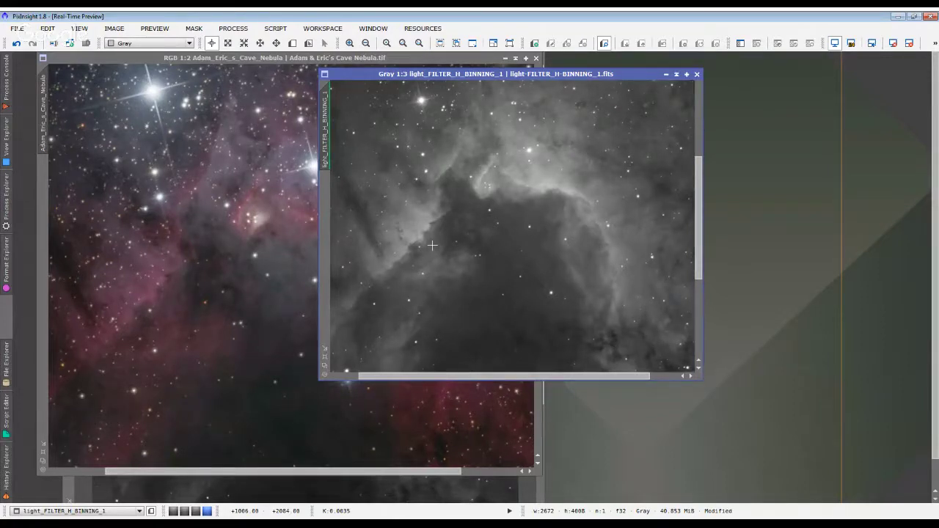
{"action": "scroll", "coordinate": [432, 246], "scroll_direction": "down", "scroll_amount": 1}
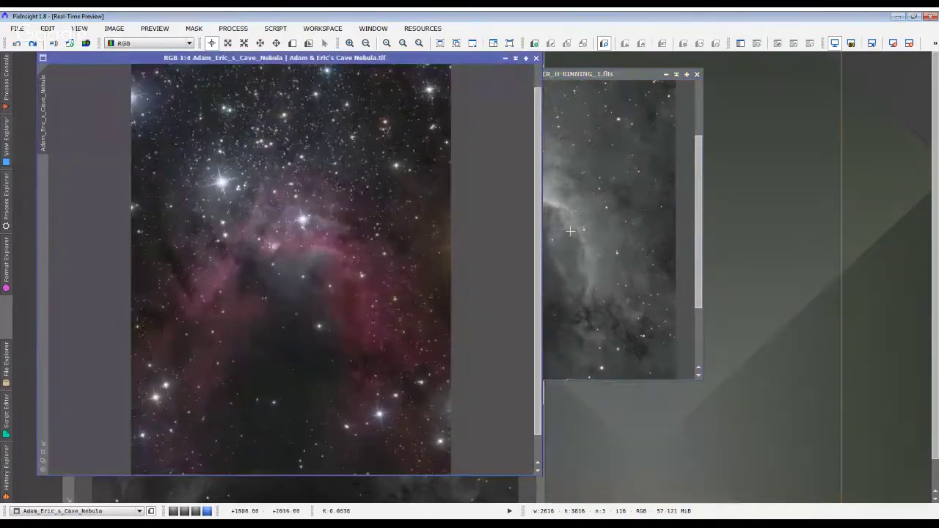
{"action": "left_click", "coordinate": [599, 95]}
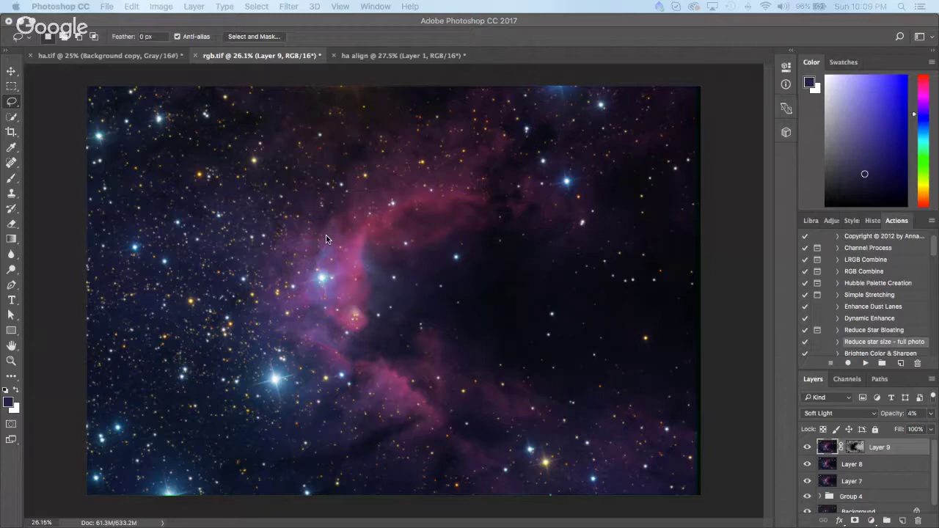
Step: Examine rgb.tif in Photoshop around the bright stars and the red nebula rim, finishing with the whole image in view
{"action": "scroll", "coordinate": [340, 292], "scroll_direction": "up", "scroll_amount": 2}
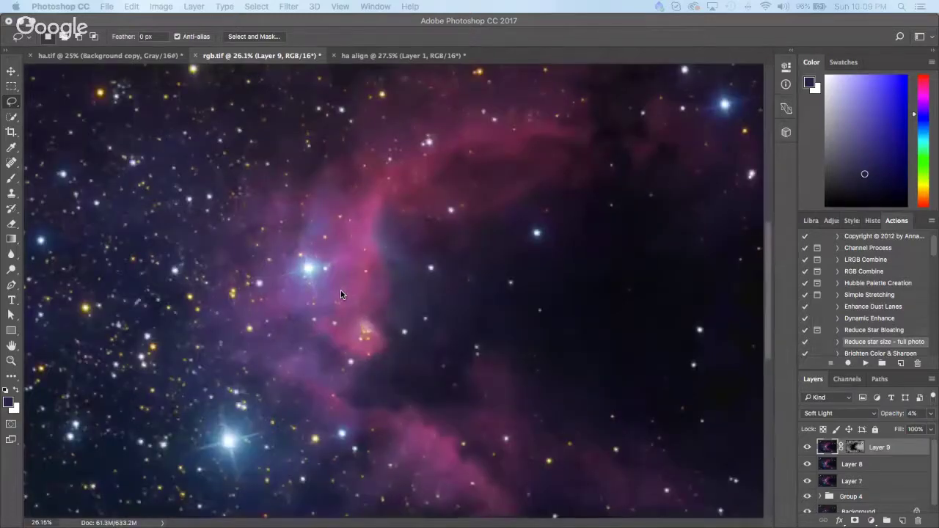
{"action": "scroll", "coordinate": [341, 289], "scroll_direction": "up", "scroll_amount": 3}
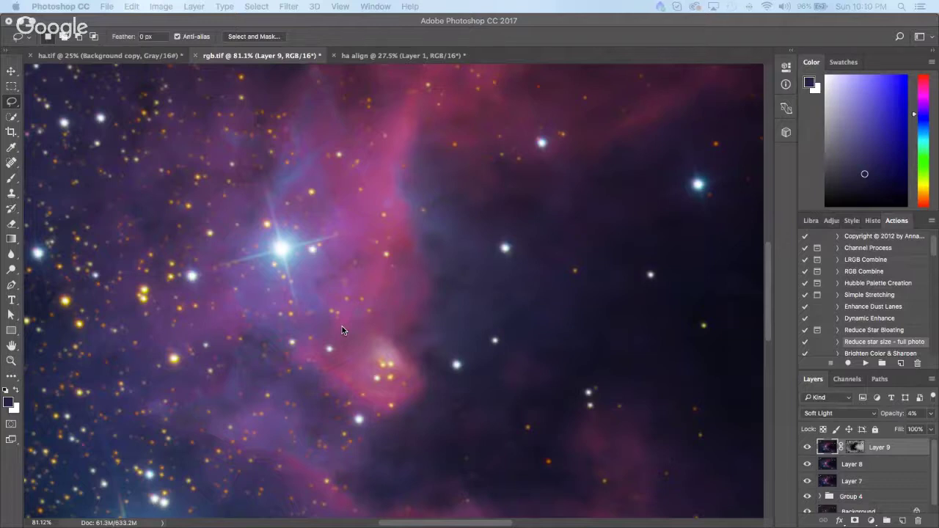
{"action": "scroll", "coordinate": [342, 331], "scroll_direction": "down", "scroll_amount": 5}
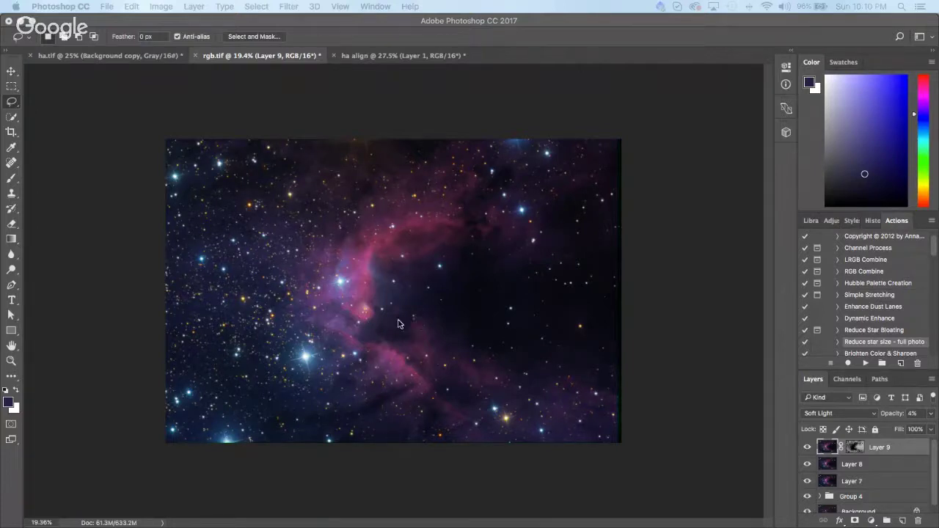
{"action": "key", "text": "super+plus"}
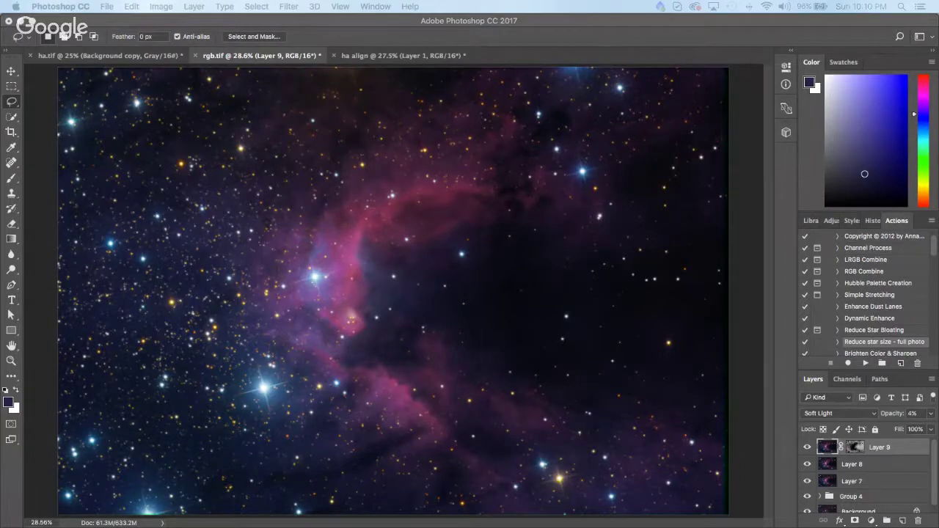
{"action": "scroll", "coordinate": [291, 390], "scroll_direction": "up", "scroll_amount": 2}
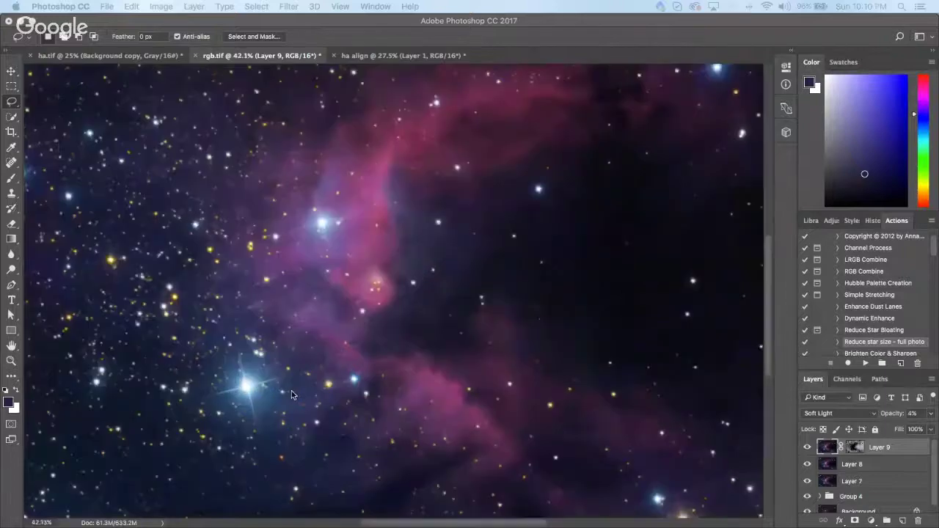
{"action": "scroll", "coordinate": [291, 390], "scroll_direction": "up", "scroll_amount": 2}
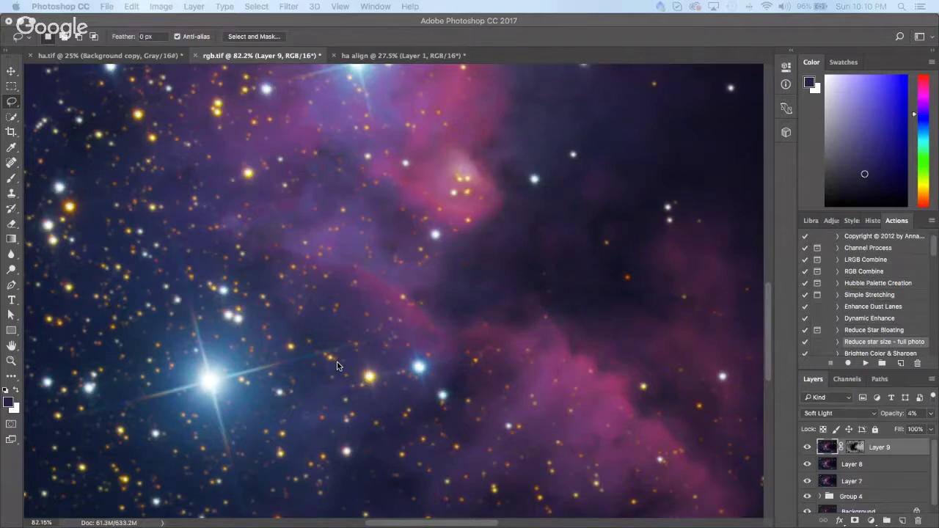
{"action": "key", "text": "super+0"}
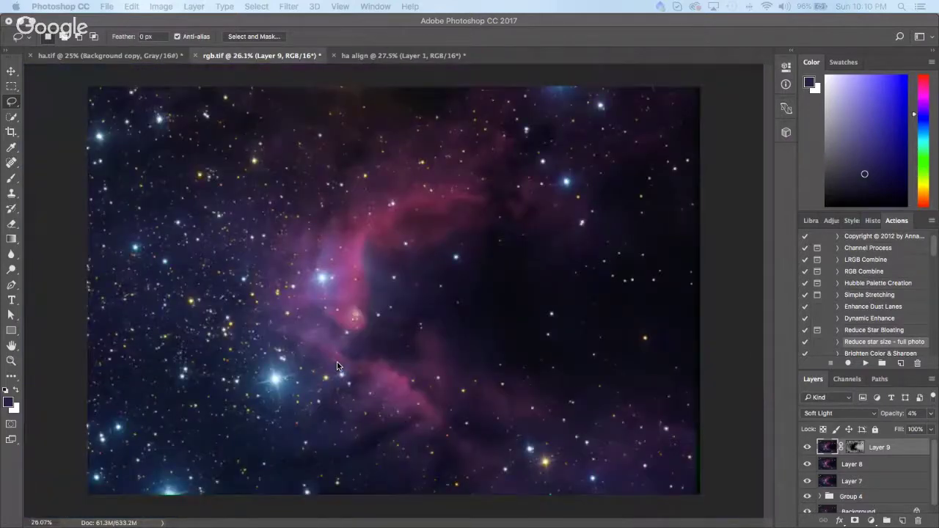